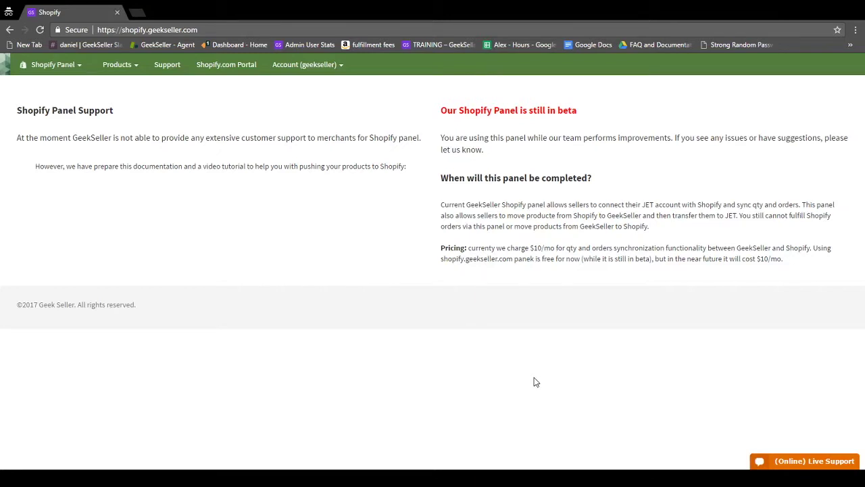
Open the account settings to reach the list of five imported Shopify products.
{"action": "left_click", "coordinate": [309, 65]}
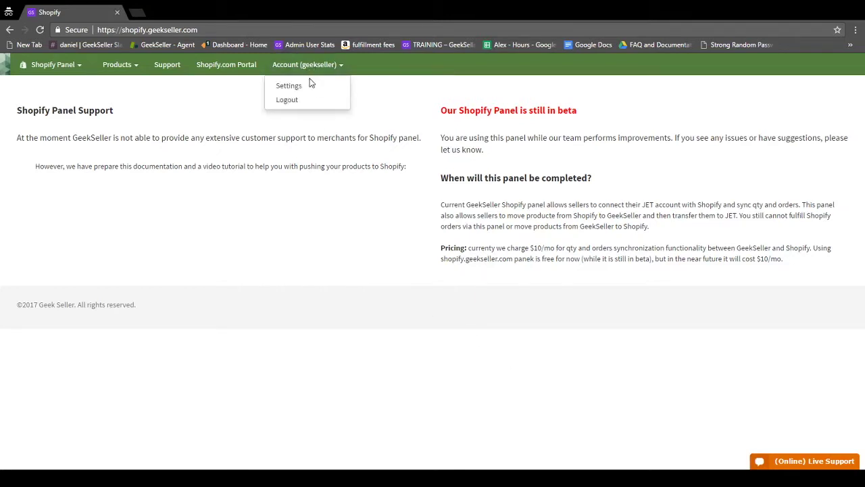
{"action": "left_click", "coordinate": [308, 85]}
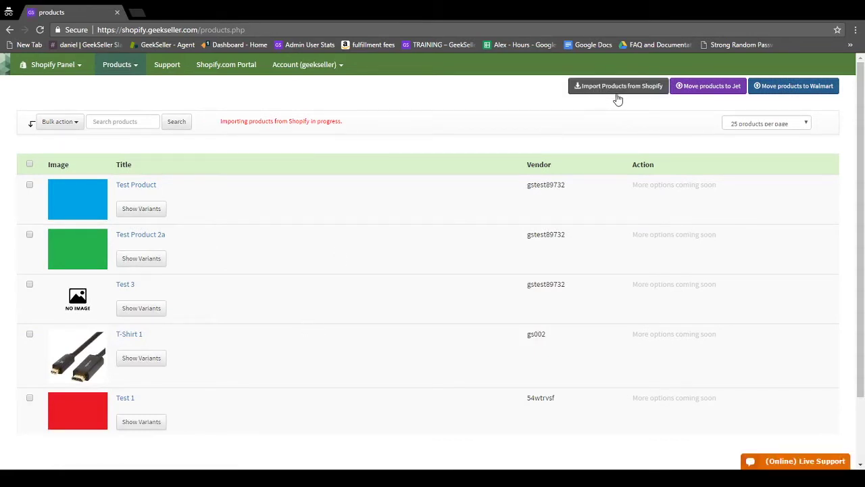
Request a new product import from Shopify and look over the import message and product table.
{"action": "left_click", "coordinate": [639, 92]}
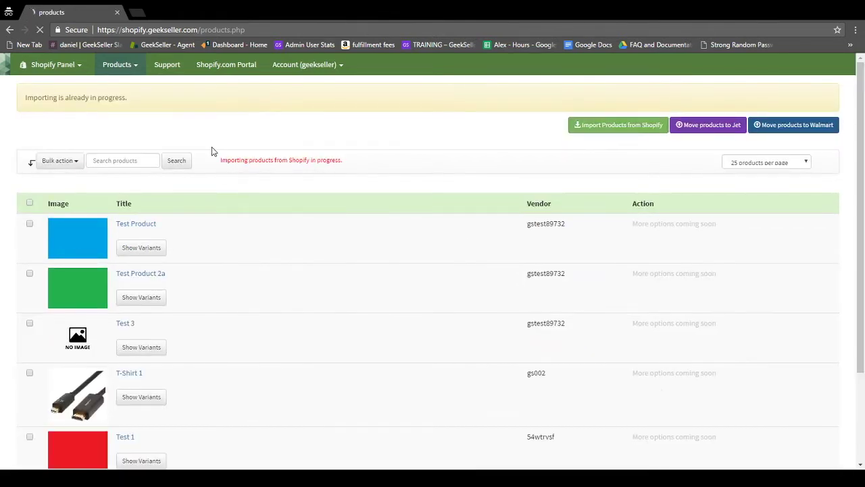
{"action": "left_click_drag", "start_coordinate": [219, 163], "coordinate": [349, 167]}
{"action": "left_click", "coordinate": [349, 168]}
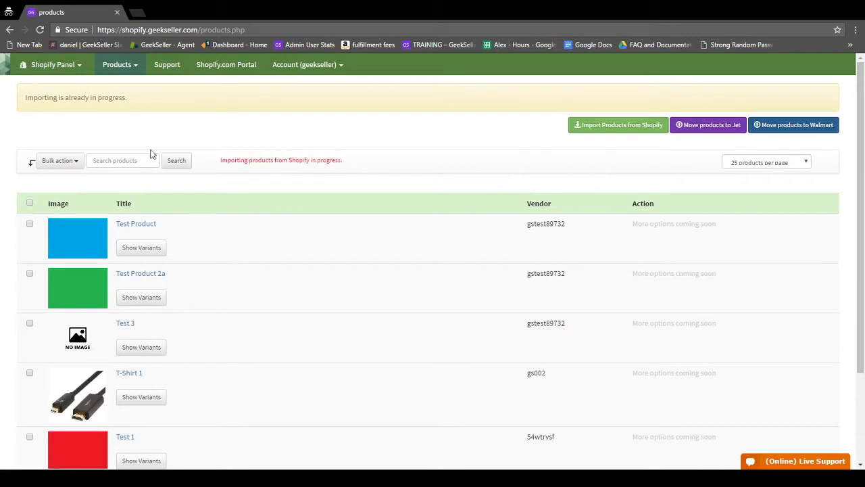
{"action": "left_click", "coordinate": [52, 64]}
{"action": "left_click", "coordinate": [191, 184]}
{"action": "left_click_drag", "start_coordinate": [329, 193], "coordinate": [305, 378]}
{"action": "left_click", "coordinate": [319, 160]}
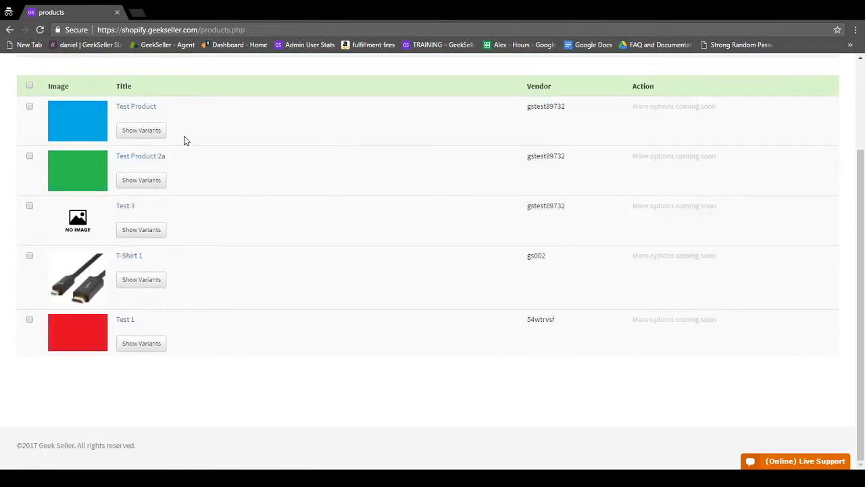
List Test Product's variants and SKUs, then open Test Product for editing.
{"action": "left_click", "coordinate": [142, 130]}
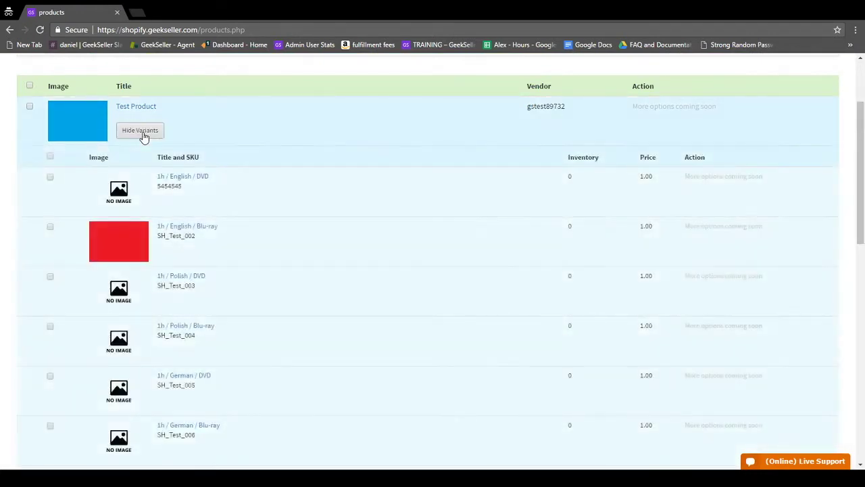
{"action": "scroll", "coordinate": [339, 223], "scroll_direction": "down", "scroll_amount": 3}
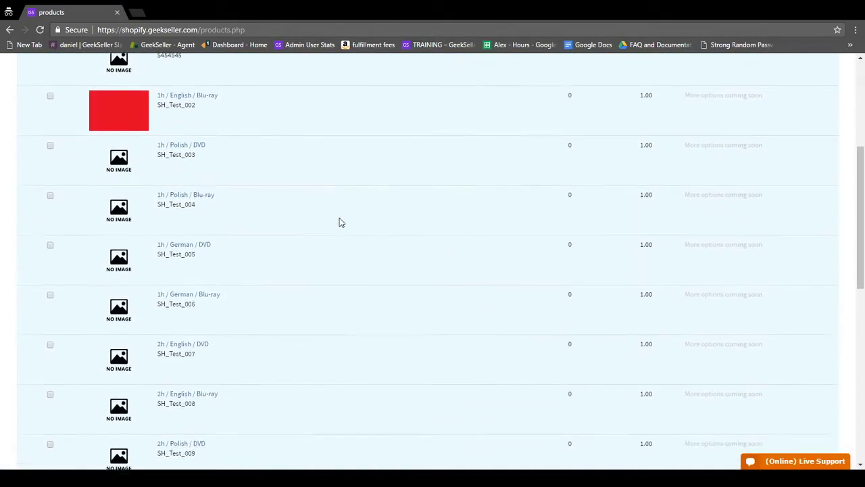
{"action": "scroll", "coordinate": [341, 222], "scroll_direction": "up", "scroll_amount": 4}
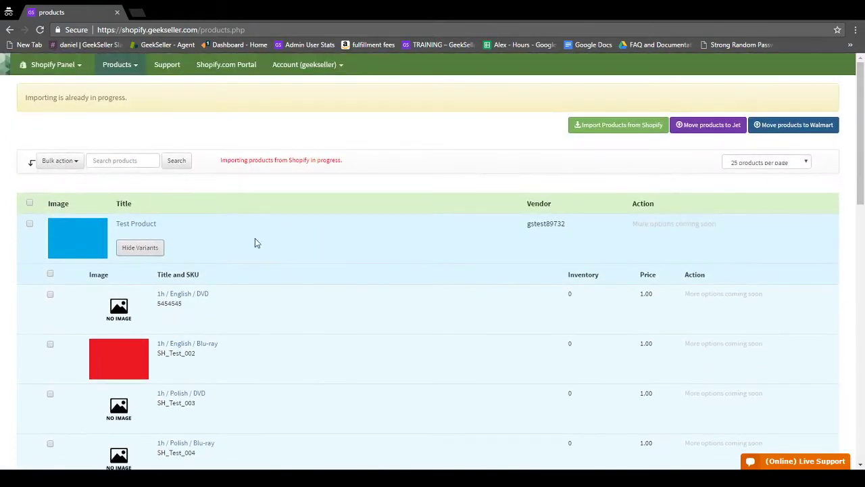
{"action": "left_click", "coordinate": [137, 228]}
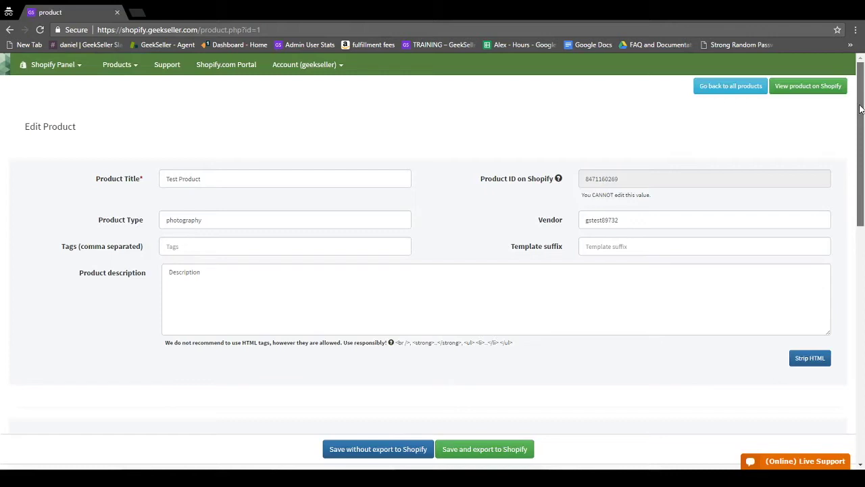
Review Test Product's title, photography type and vendor, then go back to the products list.
{"action": "mouse_move", "coordinate": [860, 108]}
{"action": "left_mouse_down"}
{"action": "mouse_move", "coordinate": [859, 368]}
{"action": "mouse_move", "coordinate": [862, 101]}
{"action": "left_mouse_up"}
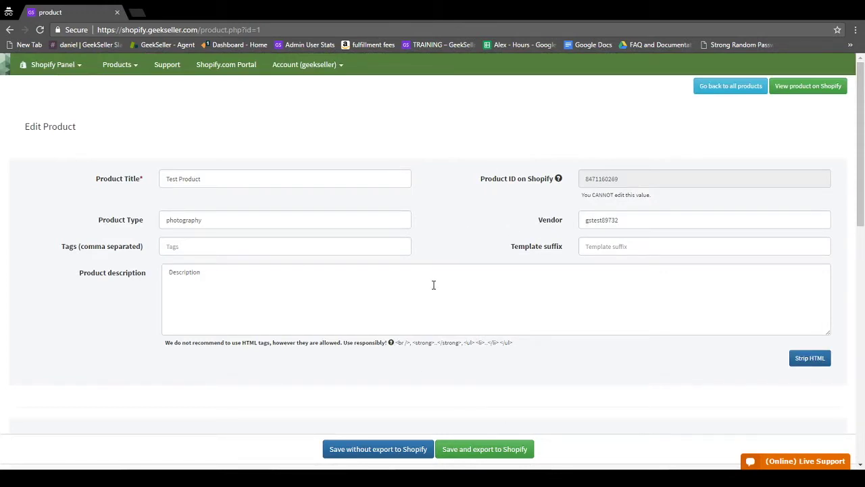
{"action": "key", "text": "Tab"}
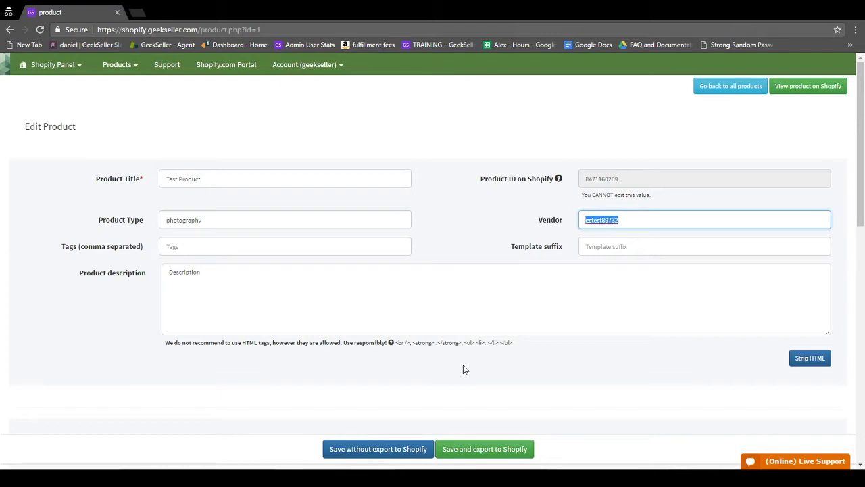
{"action": "left_click", "coordinate": [336, 169]}
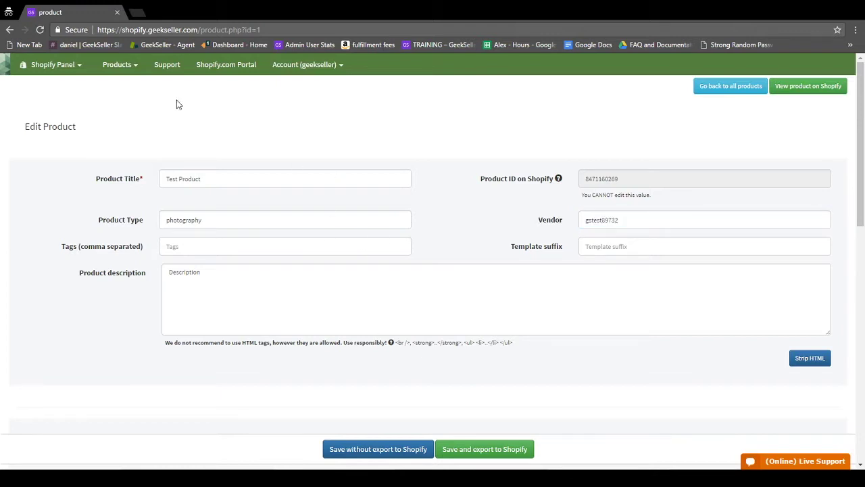
{"action": "left_click", "coordinate": [116, 65]}
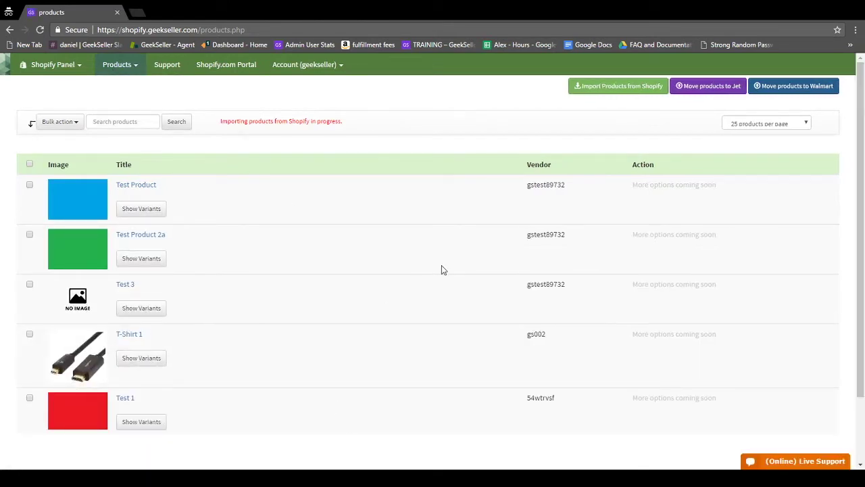
Start moving products to Jet and review the clothing, electronics and photography category rows.
{"action": "left_click", "coordinate": [725, 86]}
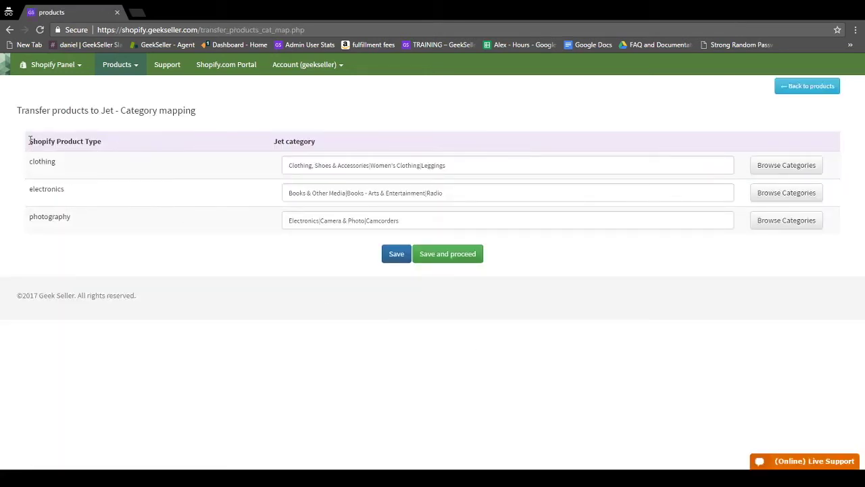
{"action": "left_click_drag", "start_coordinate": [28, 137], "coordinate": [86, 224]}
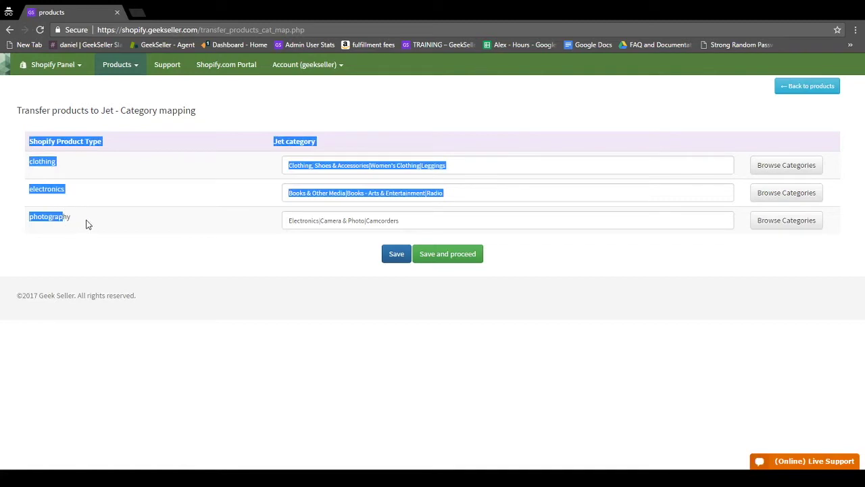
{"action": "left_click", "coordinate": [85, 223]}
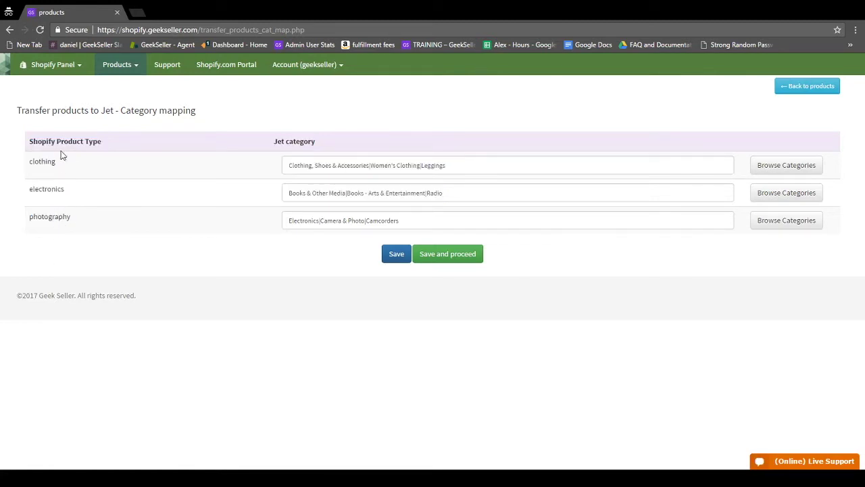
{"action": "left_click", "coordinate": [457, 167]}
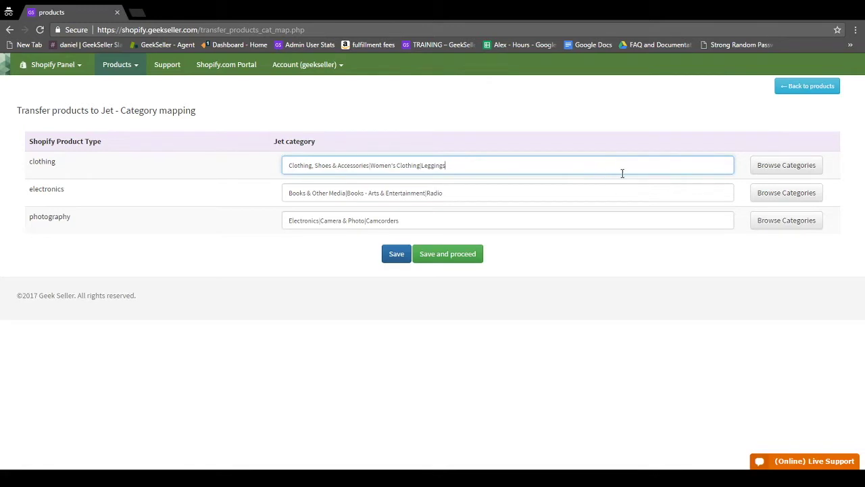
Search Jet categories for 'shirt' and map clothing to Men's Clothing Hoodies & Sweatshirts.
{"action": "left_click", "coordinate": [763, 165]}
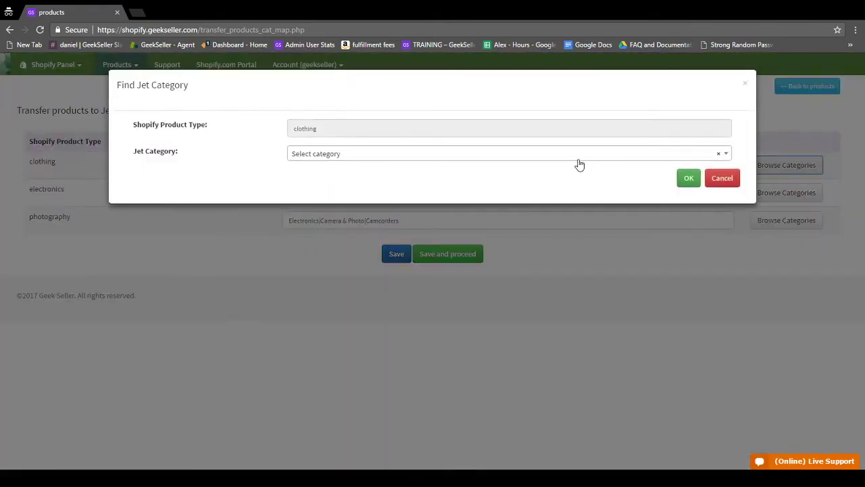
{"action": "left_click", "coordinate": [553, 162]}
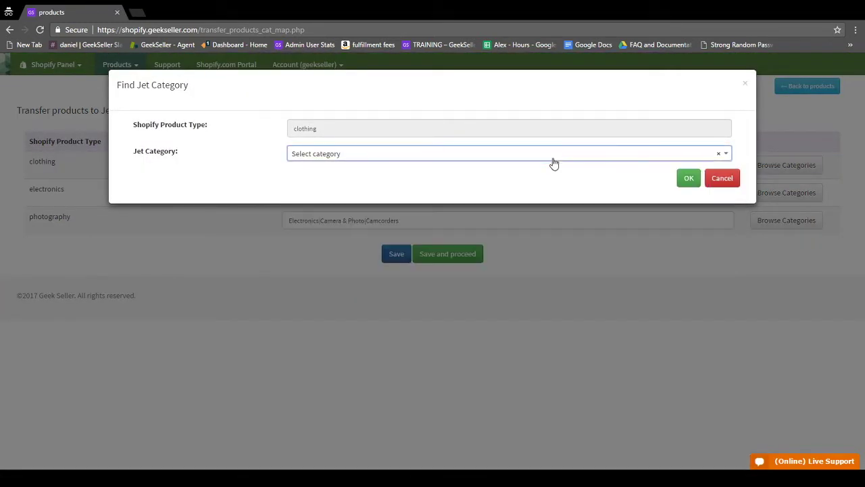
{"action": "left_click", "coordinate": [553, 163]}
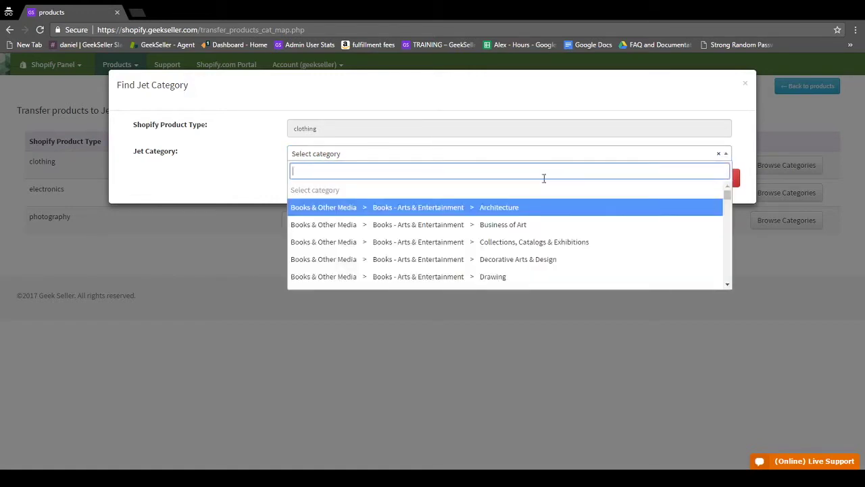
{"action": "type", "text": "shirt"}
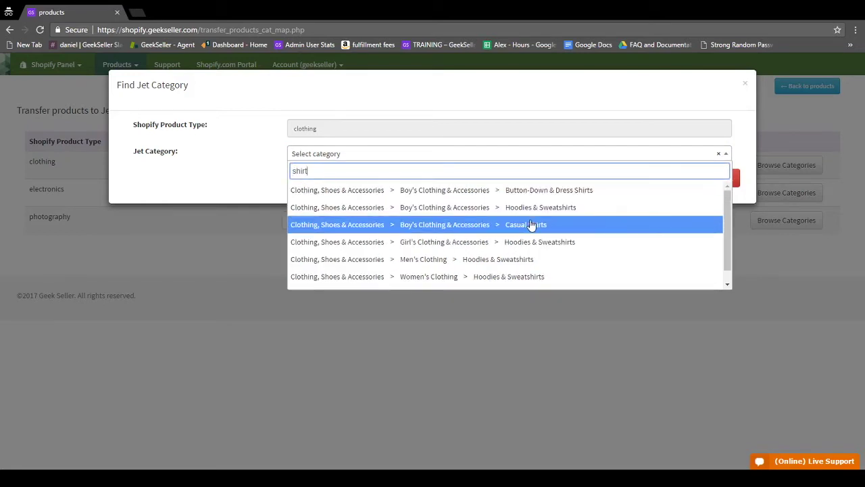
{"action": "left_click", "coordinate": [525, 268]}
{"action": "left_click", "coordinate": [694, 183]}
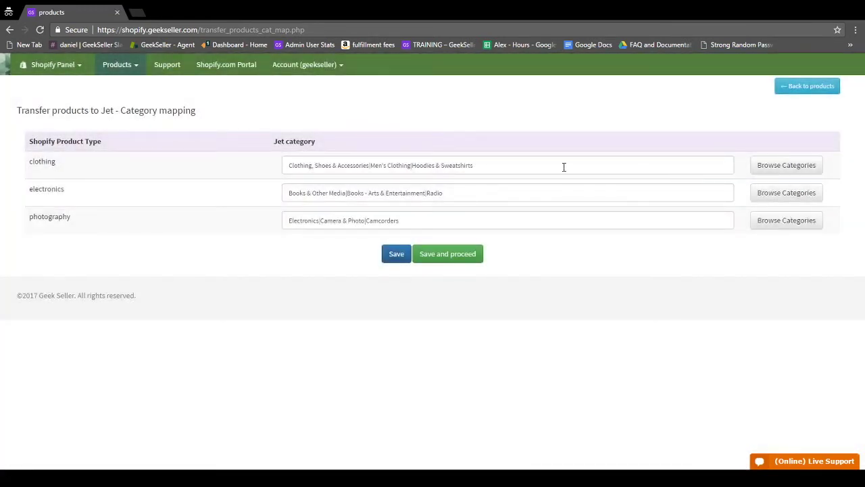
Test pasting the clothing category into electronics and photography, undo it, and save the mapping.
{"action": "triple_click", "coordinate": [564, 167]}
{"action": "key", "text": "ctrl+c"}
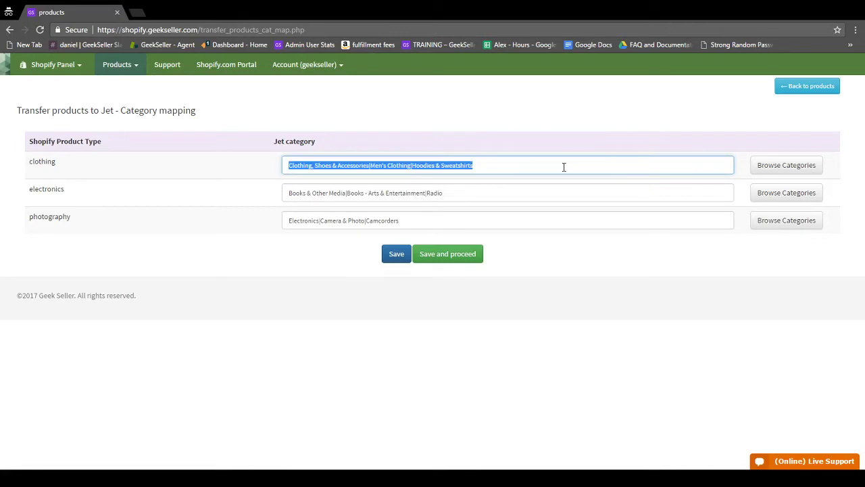
{"action": "double_click", "coordinate": [549, 193]}
{"action": "double_click", "coordinate": [549, 192]}
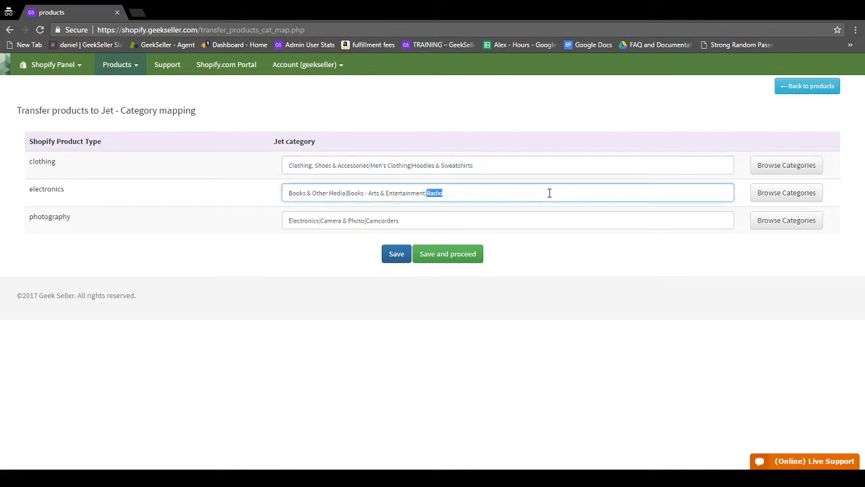
{"action": "triple_click", "coordinate": [549, 193]}
{"action": "key", "text": "ctrl+v"}
{"action": "double_click", "coordinate": [495, 223]}
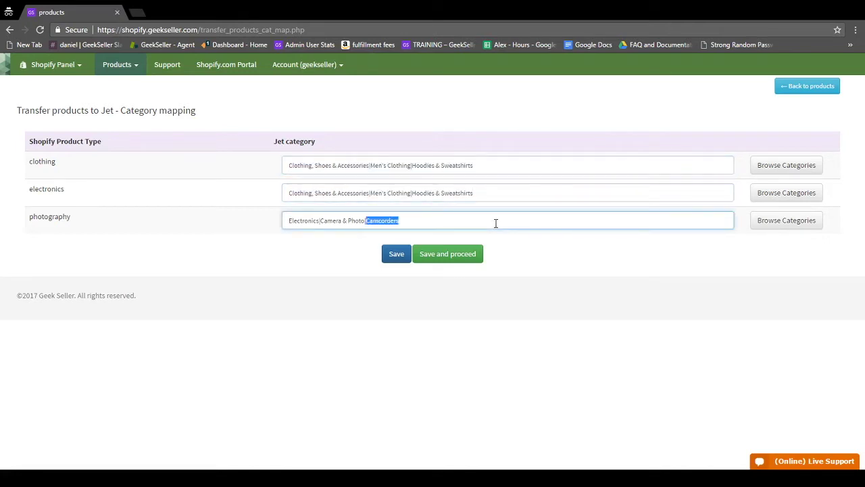
{"action": "left_click", "coordinate": [496, 223]}
{"action": "key", "text": "ctrl+v"}
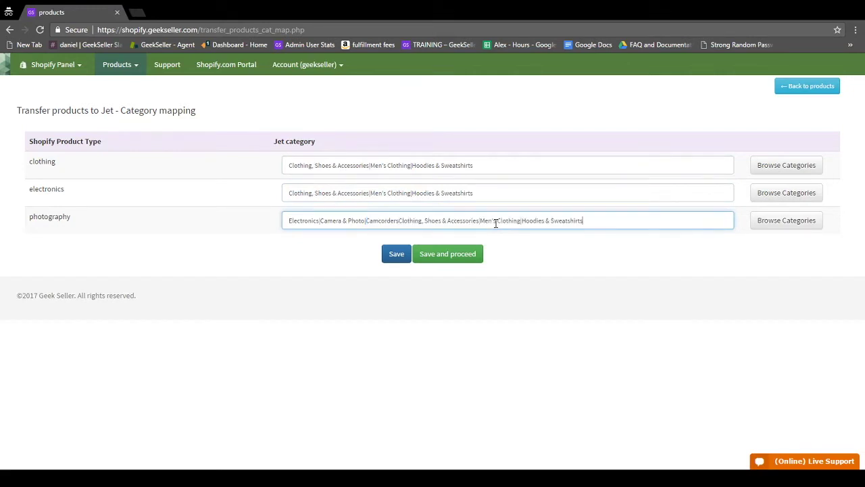
{"action": "key", "text": "ctrl+z"}
{"action": "key", "text": "ctrl+z"}
{"action": "left_click", "coordinate": [511, 283]}
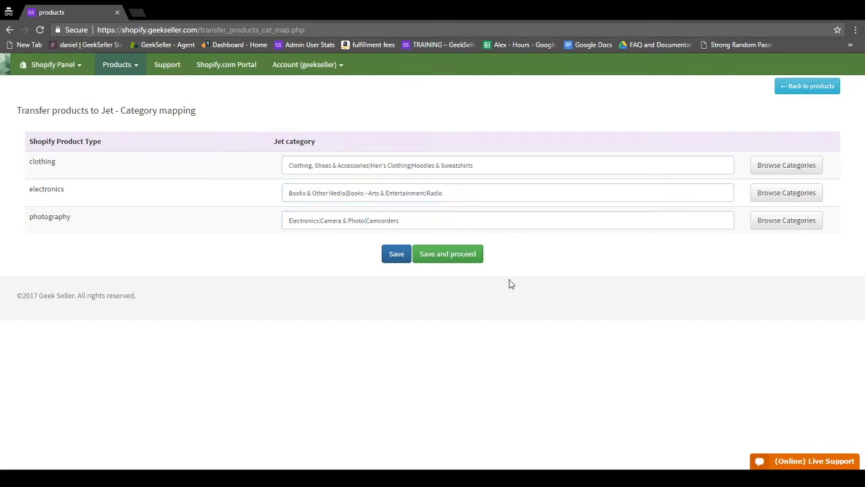
{"action": "left_click", "coordinate": [443, 257]}
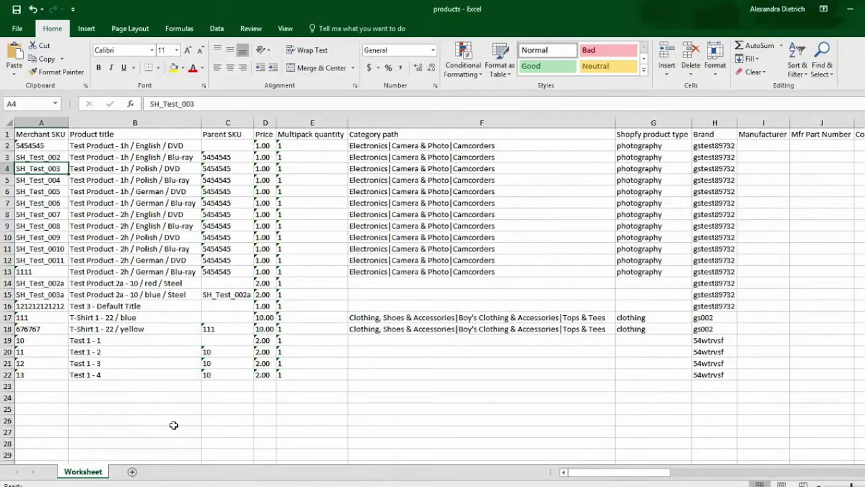
{"action": "left_click", "coordinate": [7, 123]}
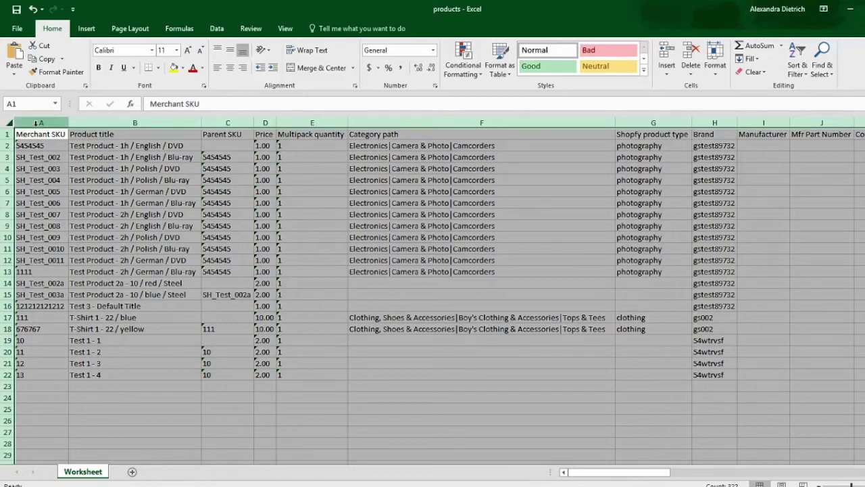
{"action": "left_click", "coordinate": [127, 191]}
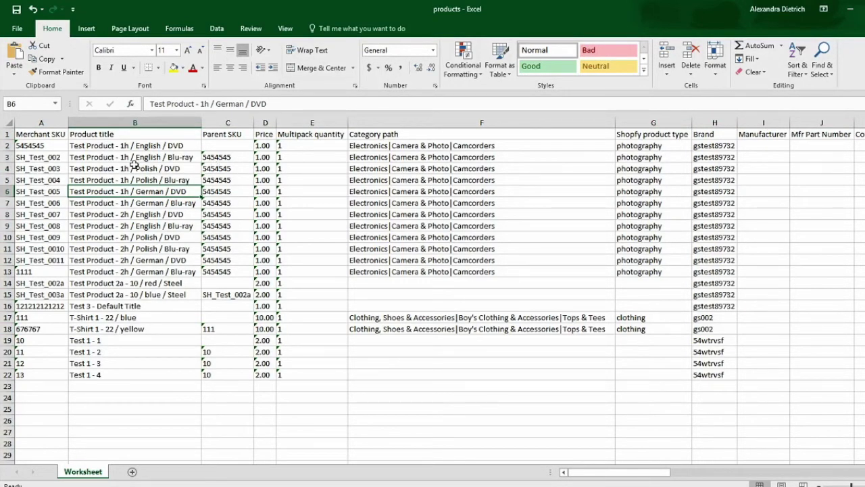
{"action": "left_click", "coordinate": [223, 123]}
{"action": "left_click", "coordinate": [227, 157]}
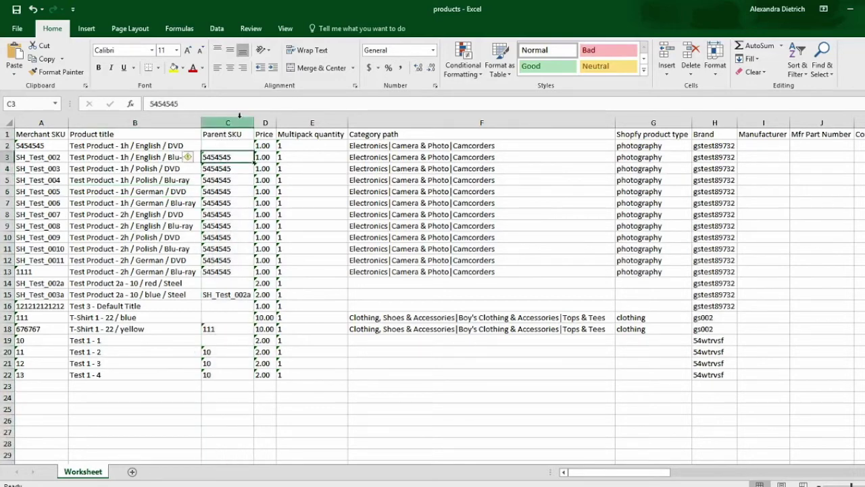
{"action": "left_click", "coordinate": [240, 115]}
{"action": "left_click", "coordinate": [233, 156]}
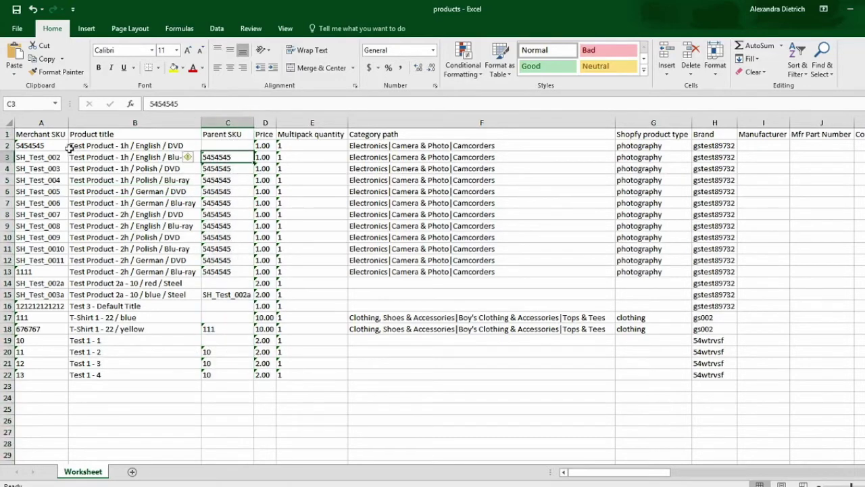
{"action": "left_click_drag", "start_coordinate": [60, 146], "coordinate": [223, 270]}
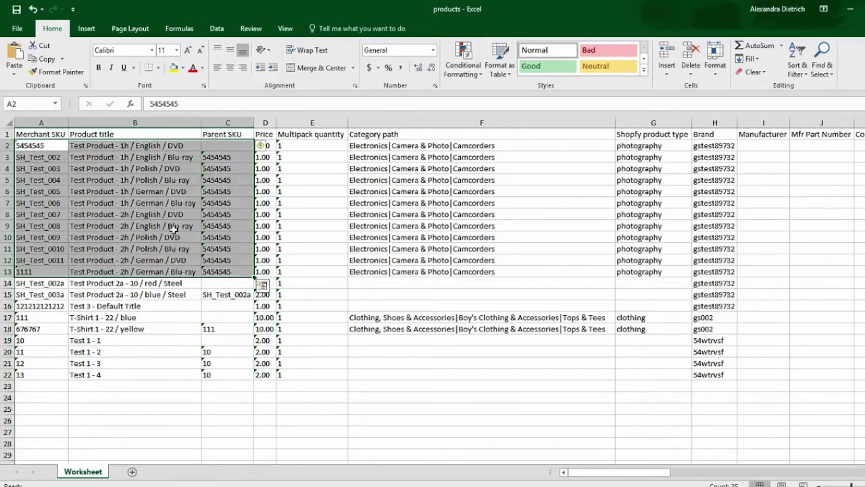
{"action": "left_click", "coordinate": [169, 155]}
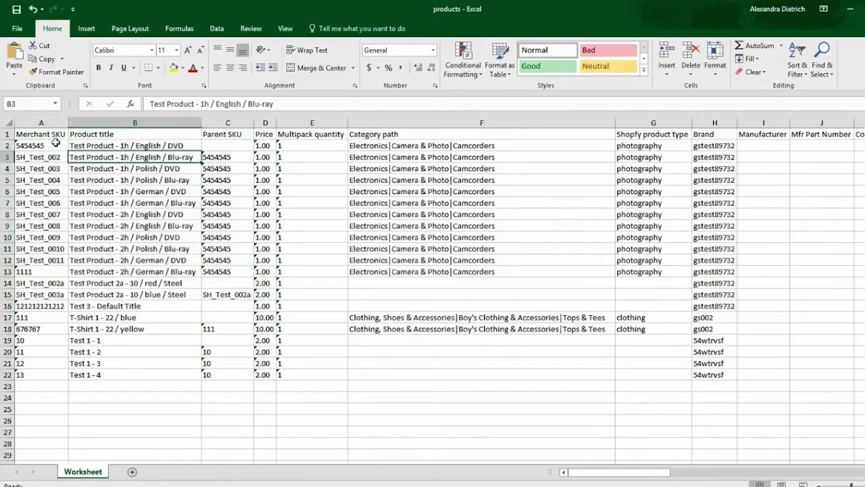
{"action": "left_click", "coordinate": [6, 145]}
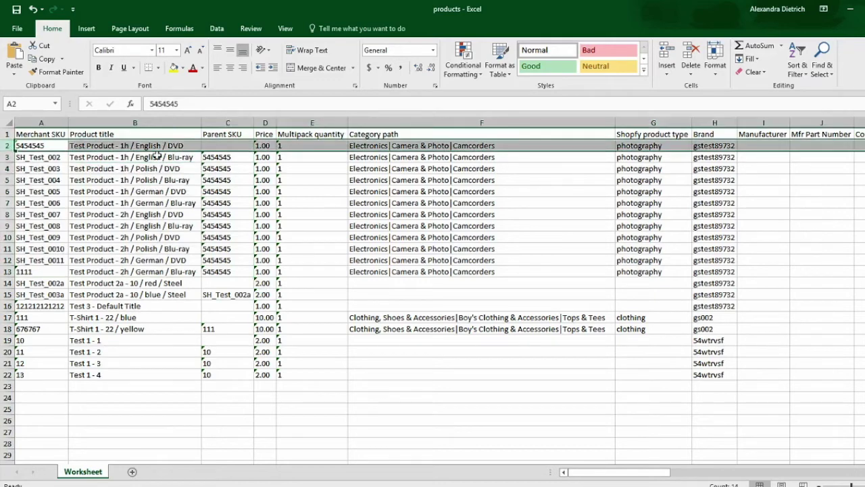
{"action": "left_click", "coordinate": [155, 156]}
{"action": "left_click_drag", "start_coordinate": [222, 270], "coordinate": [27, 145]}
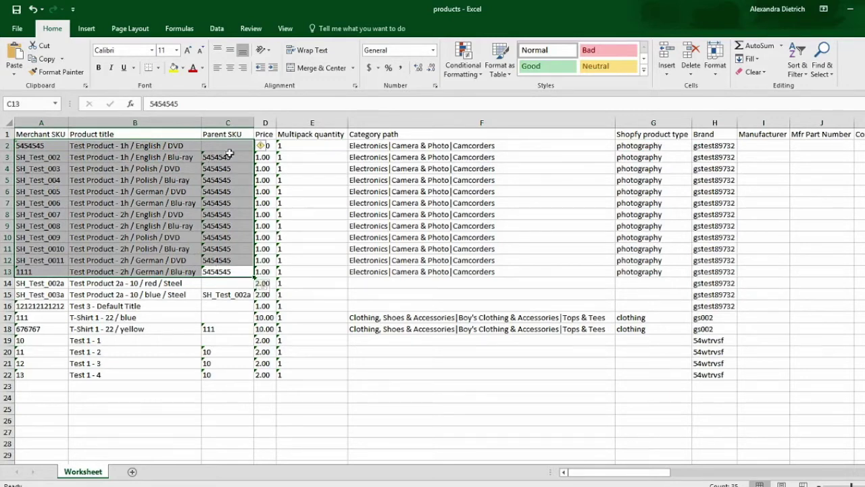
{"action": "left_click_drag", "start_coordinate": [228, 157], "coordinate": [236, 269]}
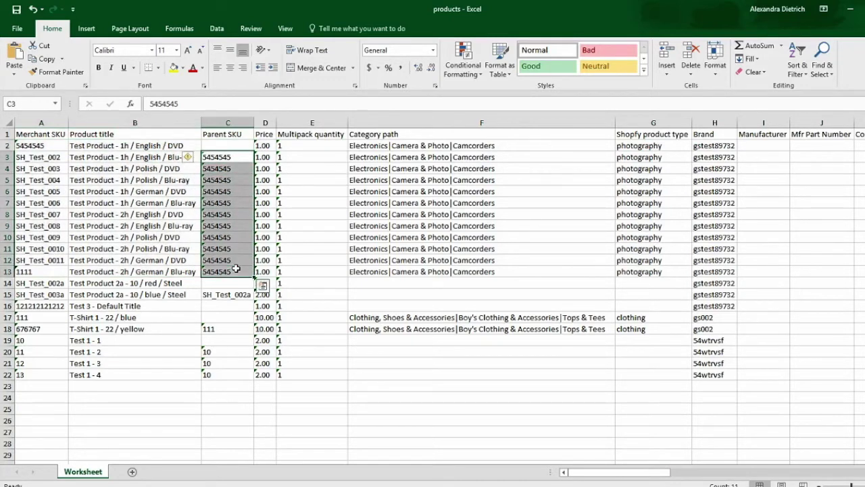
{"action": "left_click", "coordinate": [238, 146]}
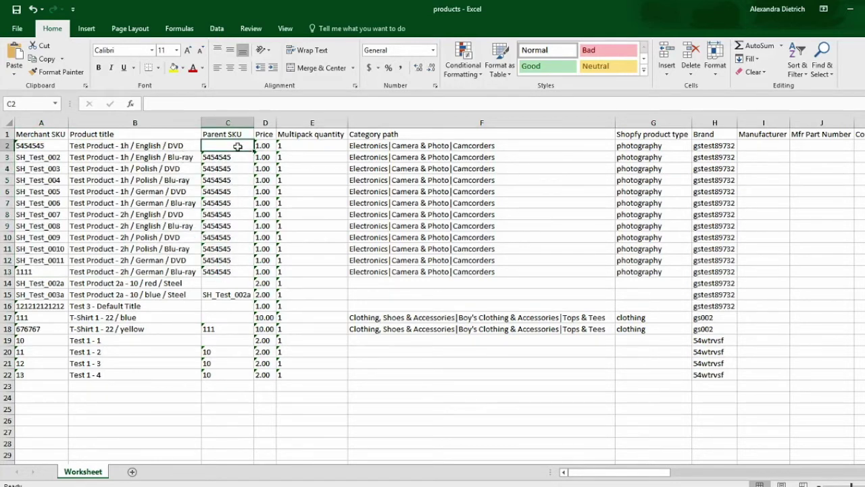
{"action": "left_click", "coordinate": [232, 160]}
{"action": "key", "text": "ctrl+c"}
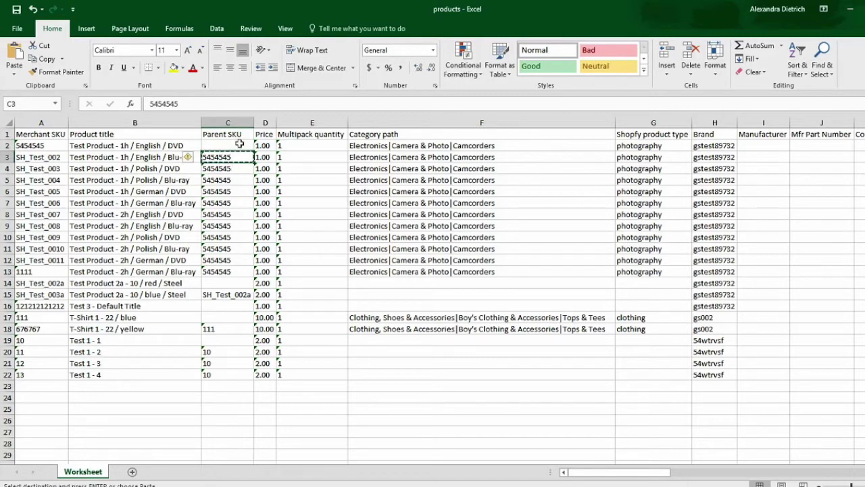
{"action": "left_click", "coordinate": [237, 146]}
{"action": "key", "text": "ctrl+v"}
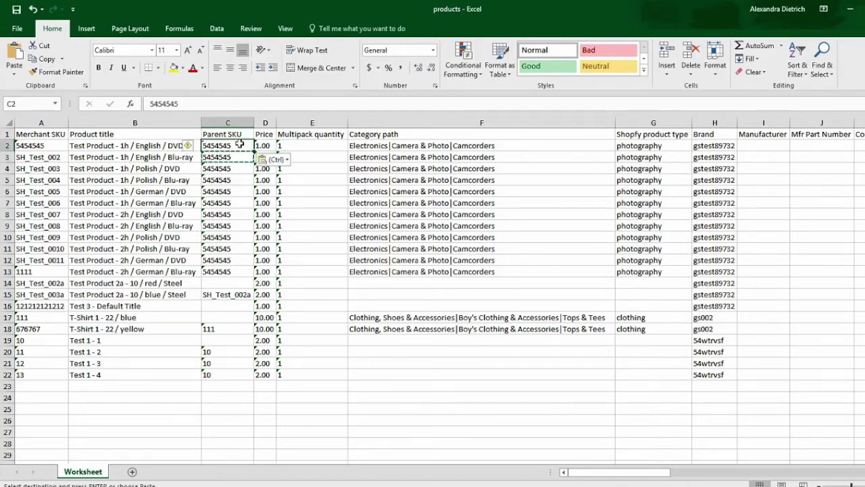
{"action": "key", "text": "ctrl+z"}
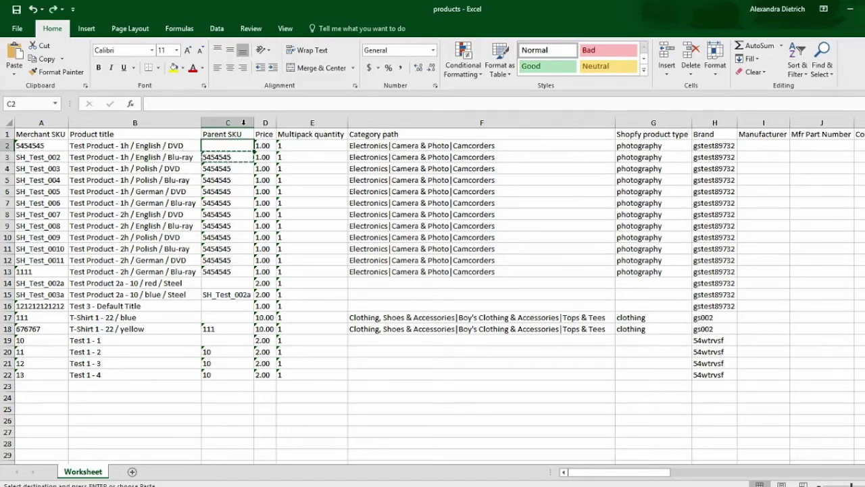
{"action": "left_click", "coordinate": [244, 122]}
{"action": "left_click", "coordinate": [230, 213]}
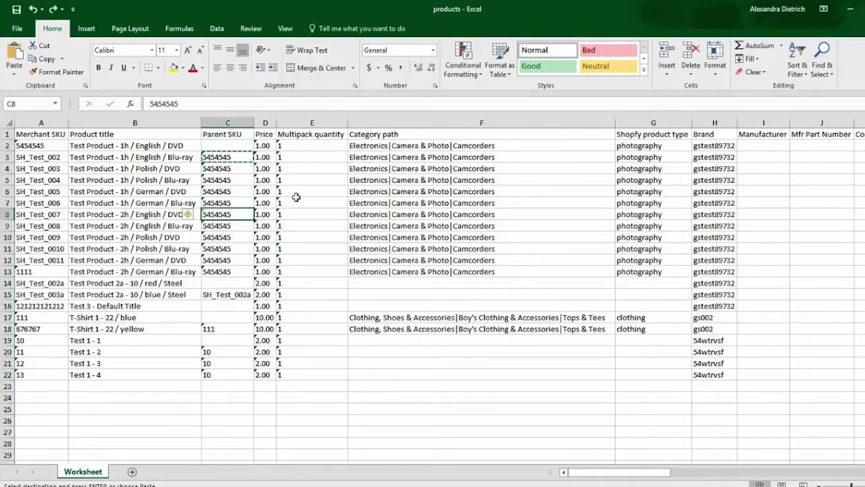
{"action": "left_click", "coordinate": [478, 167]}
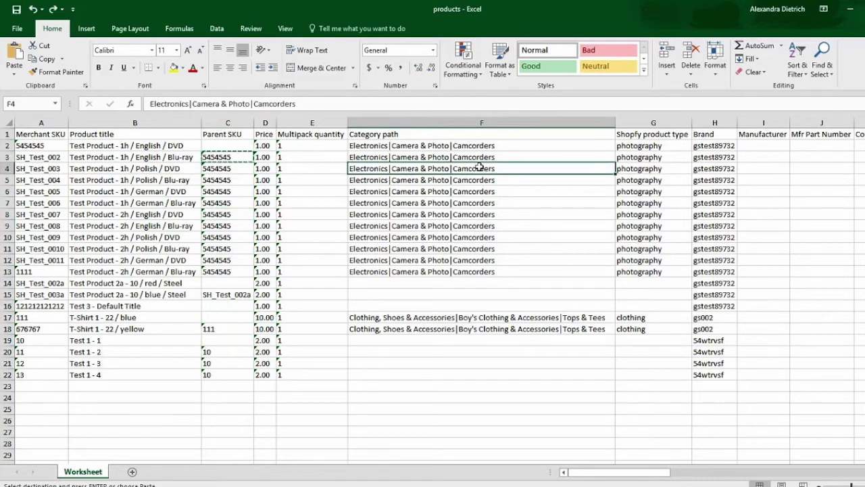
{"action": "left_click", "coordinate": [486, 121]}
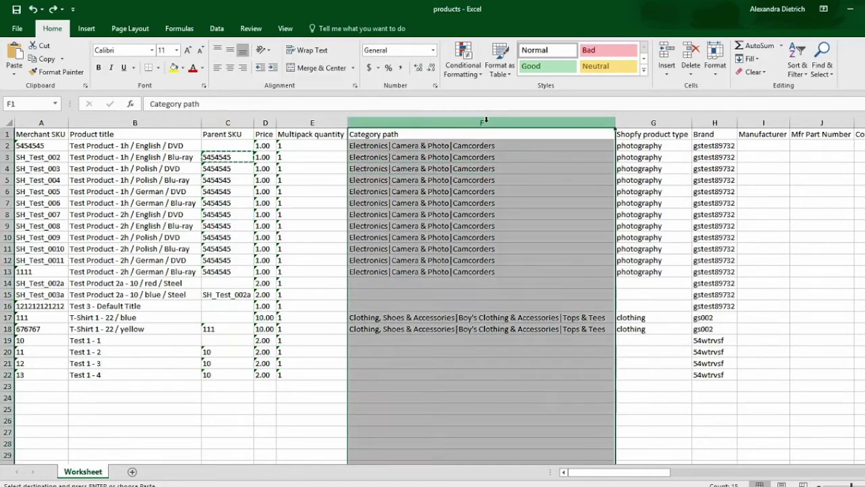
{"action": "left_click", "coordinate": [481, 134]}
{"action": "left_click", "coordinate": [475, 157]}
{"action": "left_click", "coordinate": [444, 317]}
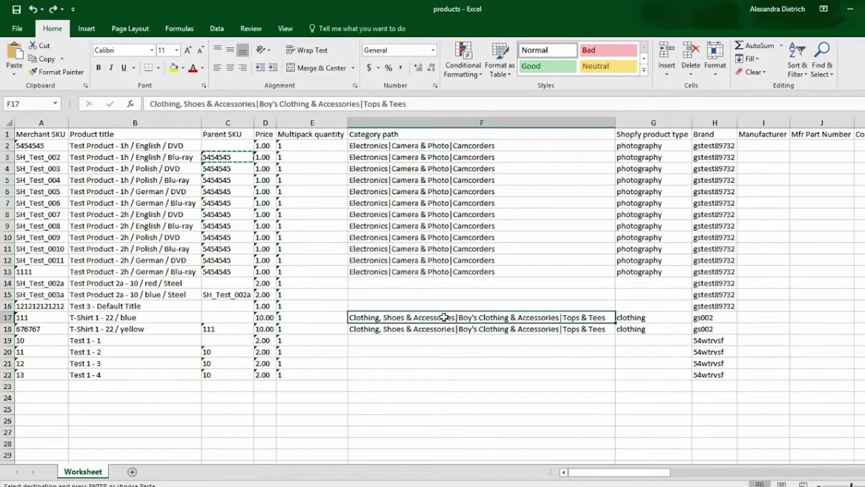
{"action": "left_click", "coordinate": [450, 304]}
{"action": "left_click", "coordinate": [468, 283]}
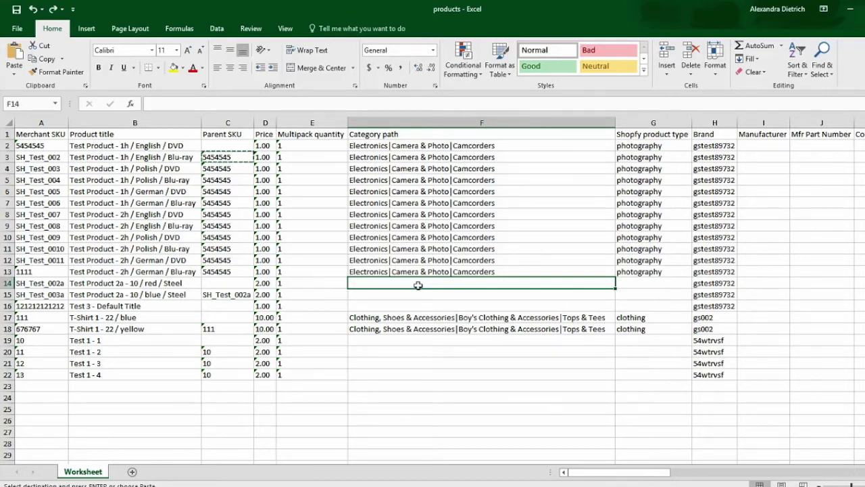
Check the photography product type in column G, then move along row 6 to the UPC and ASIN columns.
{"action": "left_click", "coordinate": [652, 122]}
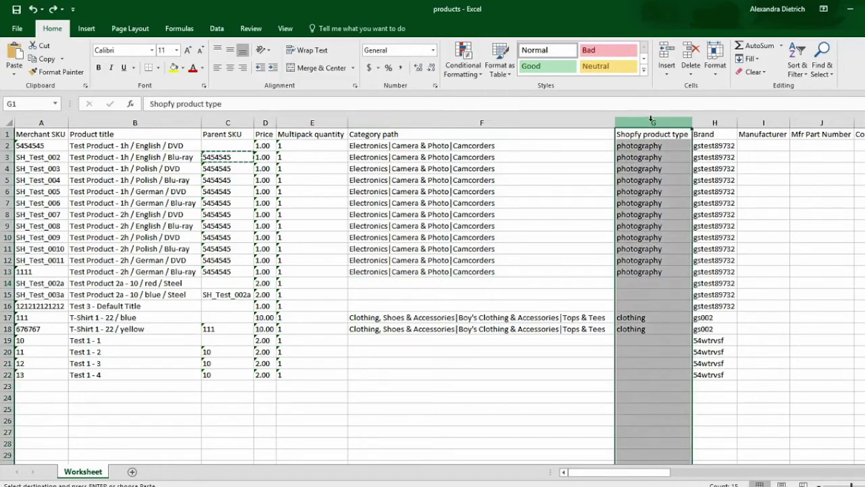
{"action": "left_click", "coordinate": [637, 183]}
{"action": "left_click", "coordinate": [668, 122]}
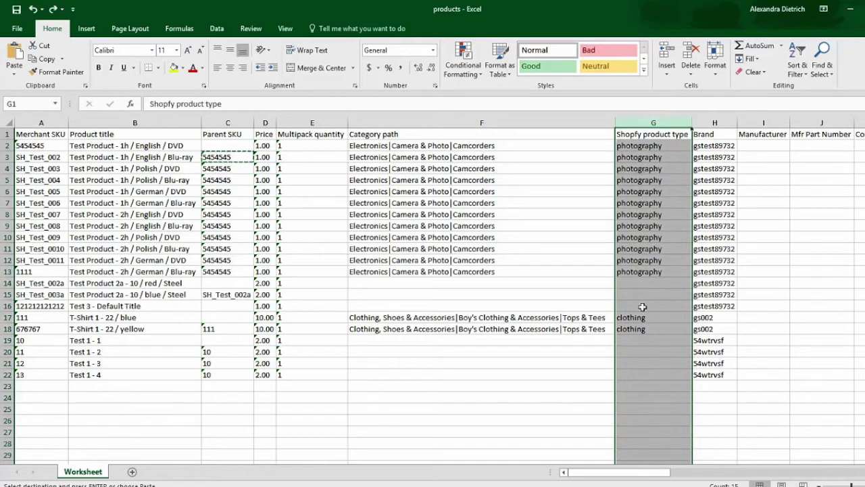
{"action": "left_click", "coordinate": [656, 190]}
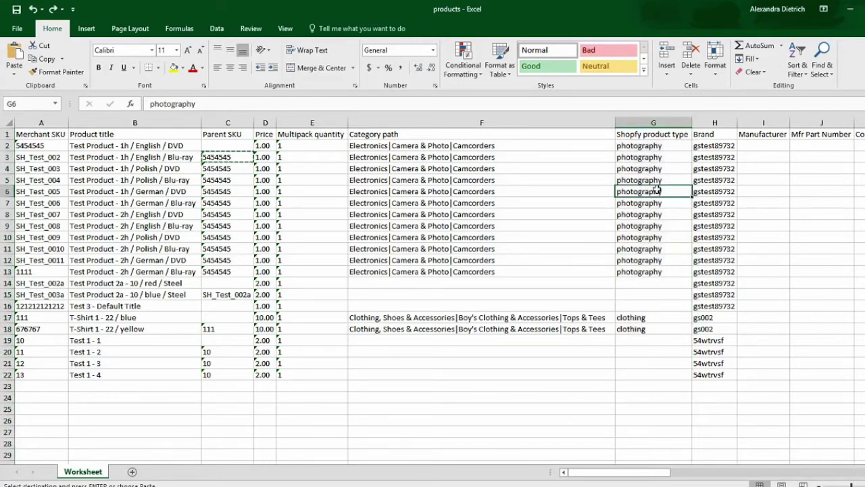
{"action": "key", "text": "Left"}
{"action": "key", "text": "Right"}
{"action": "key", "text": "Right"}
{"action": "key", "text": "Right"}
{"action": "key", "text": "Right"}
{"action": "key", "text": "Right"}
{"action": "key", "text": "Right"}
{"action": "key", "text": "Right"}
{"action": "key", "text": "Right"}
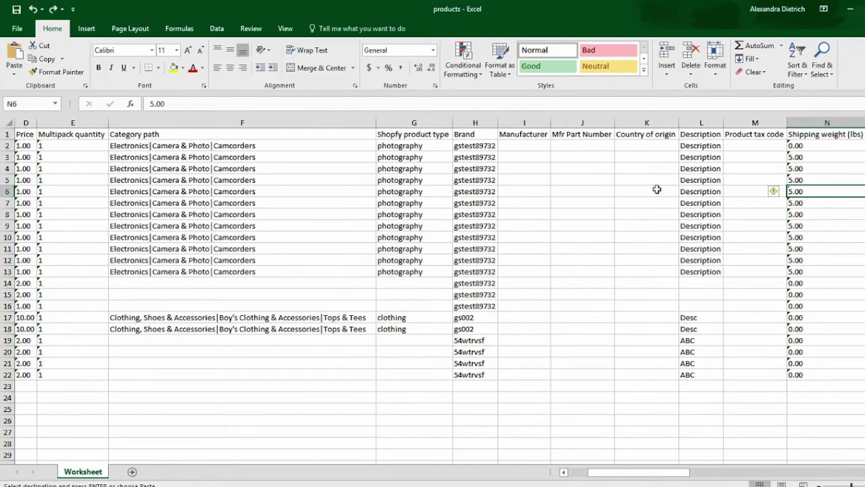
{"action": "key", "text": "Right"}
{"action": "key", "text": "Right"}
{"action": "key", "text": "Right"}
{"action": "key", "text": "Right"}
{"action": "key", "text": "Right"}
{"action": "key", "text": "Right"}
{"action": "key", "text": "Right"}
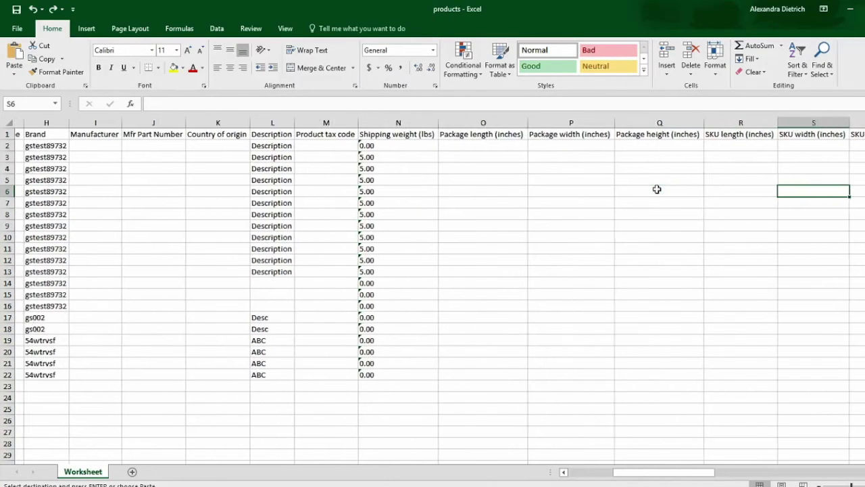
{"action": "key", "text": "Right"}
{"action": "key", "text": "Right"}
{"action": "key", "text": "Right"}
{"action": "key", "text": "Right"}
{"action": "key", "text": "Right"}
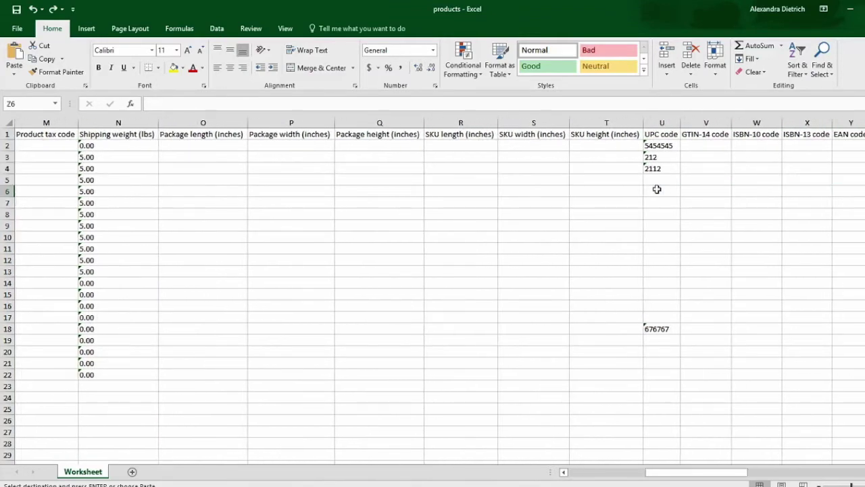
Select the UPC through ASIN code columns and check row 2's codes, including UPC 5454545.
{"action": "left_click_drag", "start_coordinate": [662, 122], "coordinate": [864, 139]}
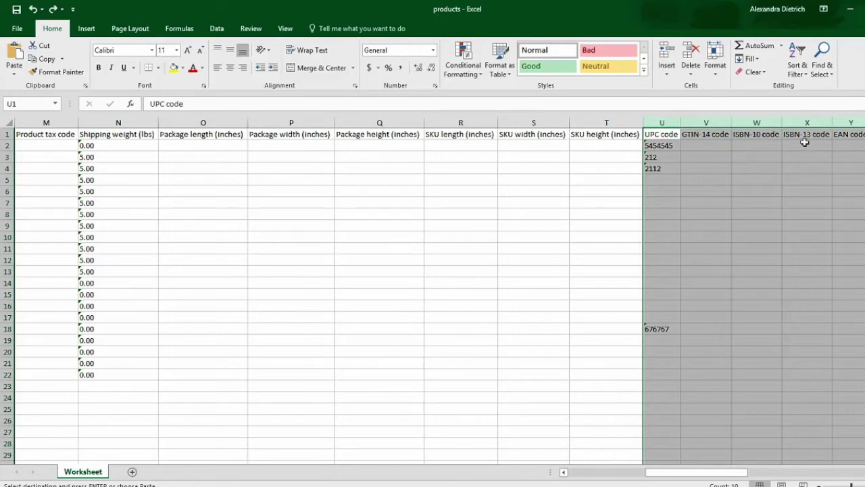
{"action": "left_click", "coordinate": [715, 146]}
{"action": "left_click", "coordinate": [646, 145]}
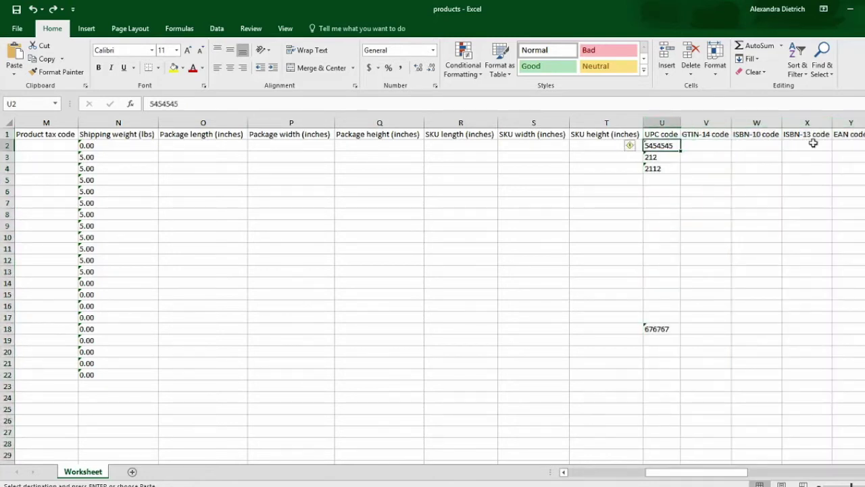
{"action": "left_click", "coordinate": [853, 144]}
{"action": "left_click_drag", "start_coordinate": [860, 122], "coordinate": [678, 146]}
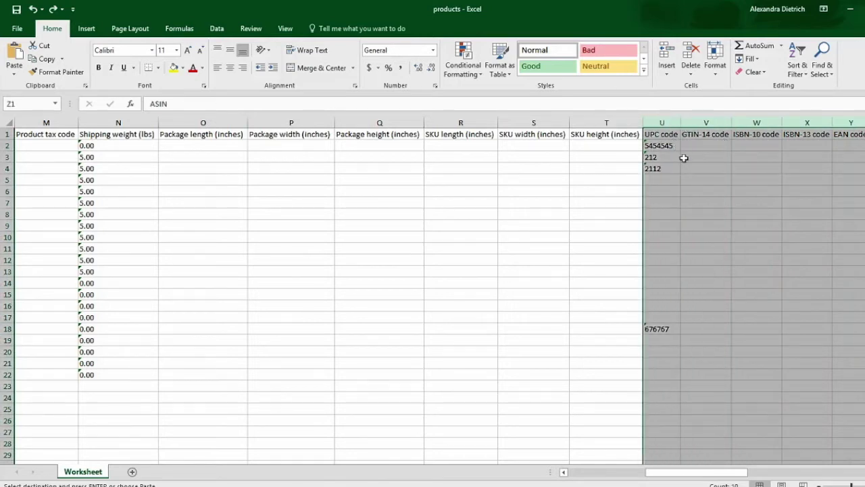
{"action": "left_click", "coordinate": [813, 257]}
{"action": "key", "text": "Right"}
{"action": "key", "text": "Right"}
{"action": "key", "text": "Right"}
{"action": "key", "text": "Right"}
{"action": "key", "text": "Right"}
{"action": "key", "text": "Right"}
{"action": "key", "text": "Right"}
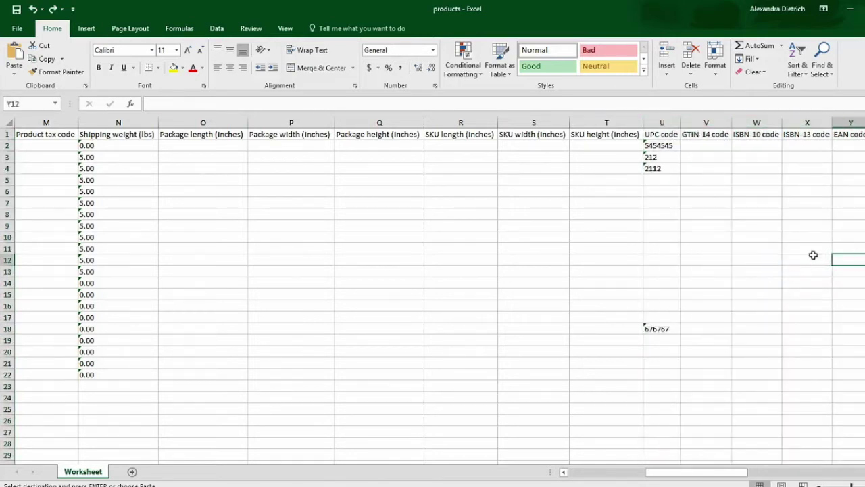
{"action": "key", "text": "Right"}
{"action": "key", "text": "Right"}
{"action": "key", "text": "Right"}
{"action": "key", "text": "Right"}
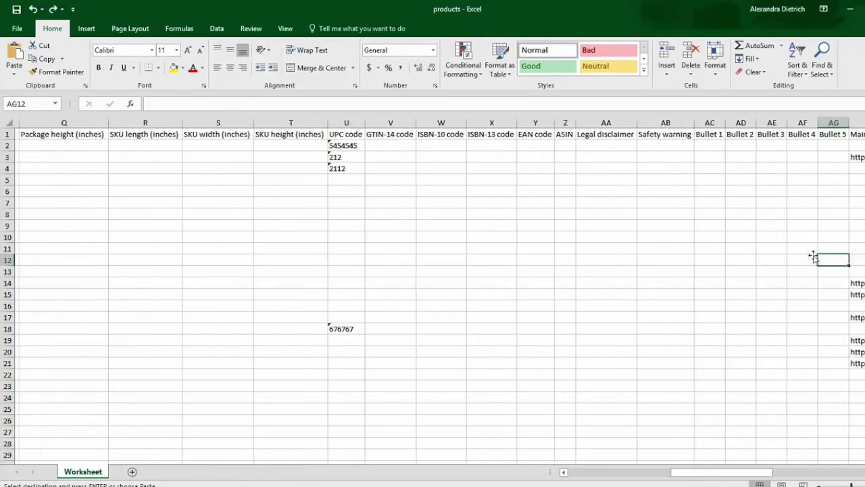
{"action": "mouse_move", "coordinate": [268, 116]}
{"action": "left_mouse_down"}
{"action": "mouse_move", "coordinate": [385, 120]}
{"action": "mouse_move", "coordinate": [269, 118]}
{"action": "left_mouse_up"}
{"action": "left_click", "coordinate": [385, 119]}
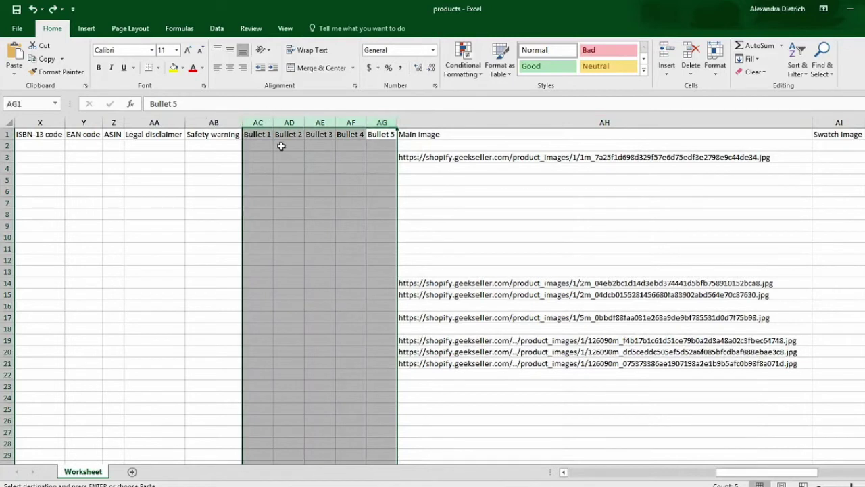
{"action": "left_click", "coordinate": [281, 146]}
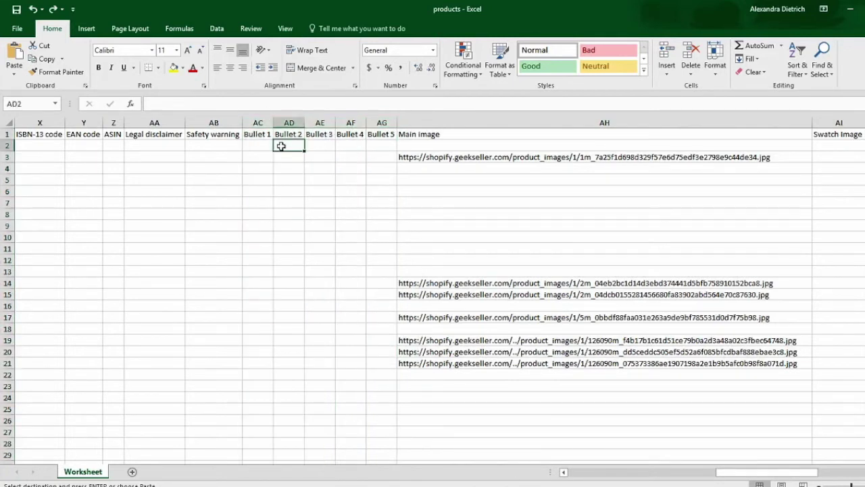
{"action": "key", "text": "Right"}
{"action": "key", "text": "Right"}
{"action": "key", "text": "Right"}
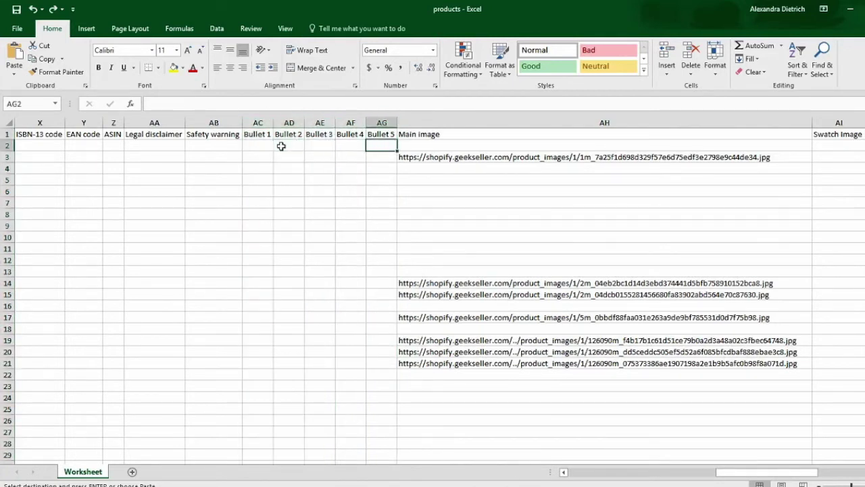
{"action": "key", "text": "Right"}
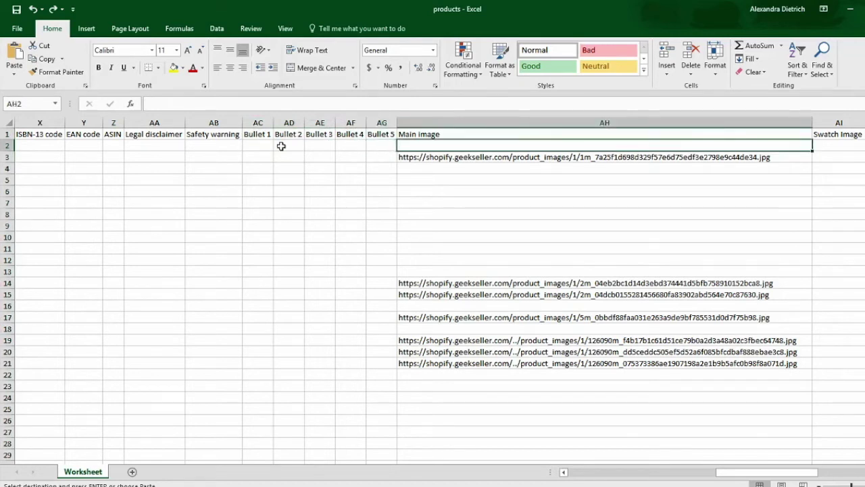
{"action": "key", "text": "Down"}
{"action": "key", "text": "Up"}
{"action": "key", "text": "Down"}
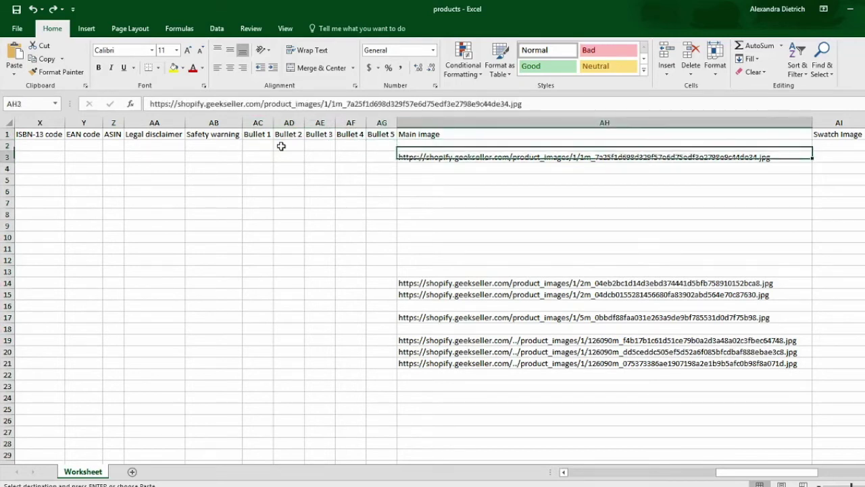
{"action": "key", "text": "Down"}
{"action": "key", "text": "Down"}
{"action": "key", "text": "Down"}
{"action": "key", "text": "Down"}
{"action": "key", "text": "Down"}
{"action": "key", "text": "Down"}
{"action": "key", "text": "Down"}
{"action": "key", "text": "Down"}
{"action": "key", "text": "Down"}
{"action": "key", "text": "Down"}
{"action": "key", "text": "Down"}
{"action": "key", "text": "Down"}
{"action": "key", "text": "Down"}
{"action": "key", "text": "Down"}
{"action": "key", "text": "Down"}
{"action": "key", "text": "Down"}
{"action": "key", "text": "Down"}
{"action": "key", "text": "Down"}
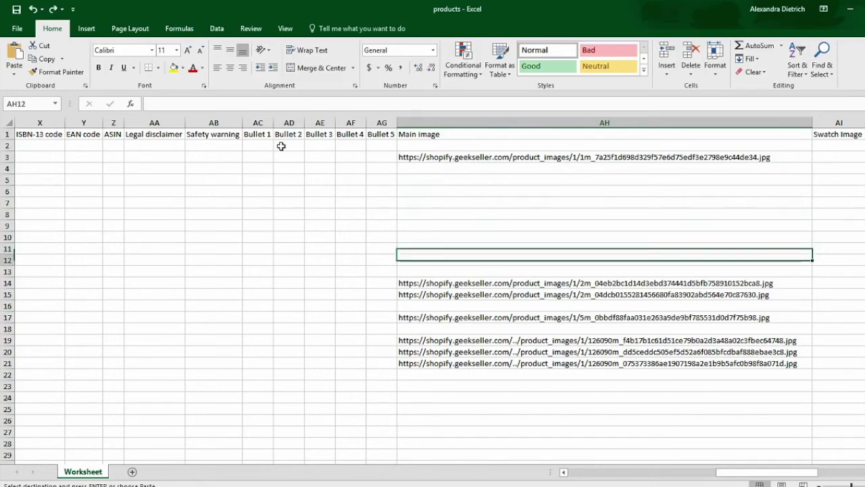
{"action": "key", "text": "Down"}
{"action": "key", "text": "Down"}
{"action": "key", "text": "Down"}
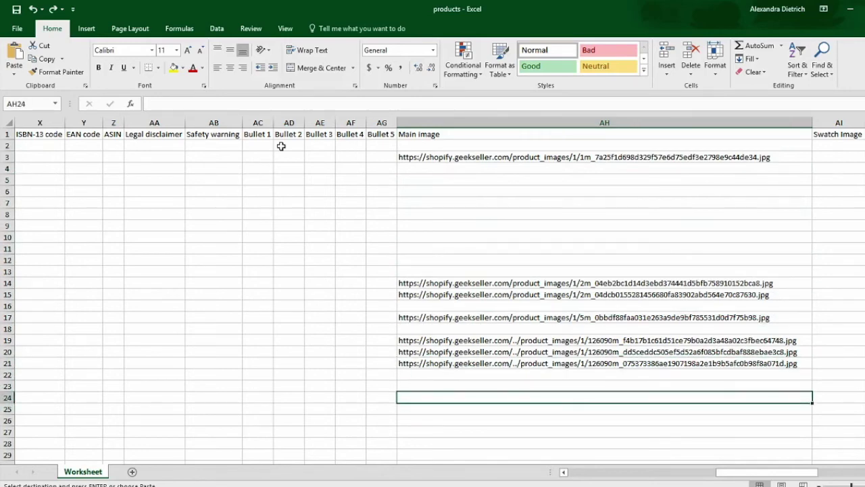
{"action": "key", "text": "Up"}
{"action": "key", "text": "Up"}
{"action": "key", "text": "Up"}
{"action": "key", "text": "Up"}
{"action": "key", "text": "Up"}
{"action": "key", "text": "Up"}
{"action": "key", "text": "Up"}
{"action": "key", "text": "Up"}
{"action": "key", "text": "Up"}
{"action": "key", "text": "Up"}
{"action": "key", "text": "Up"}
{"action": "key", "text": "Up"}
{"action": "key", "text": "Up"}
{"action": "key", "text": "Up"}
{"action": "key", "text": "Up"}
{"action": "key", "text": "Up"}
{"action": "key", "text": "Up"}
{"action": "key", "text": "Up"}
{"action": "key", "text": "Up"}
{"action": "key", "text": "Up"}
{"action": "key", "text": "Up"}
{"action": "key", "text": "Up"}
{"action": "key", "text": "Up"}
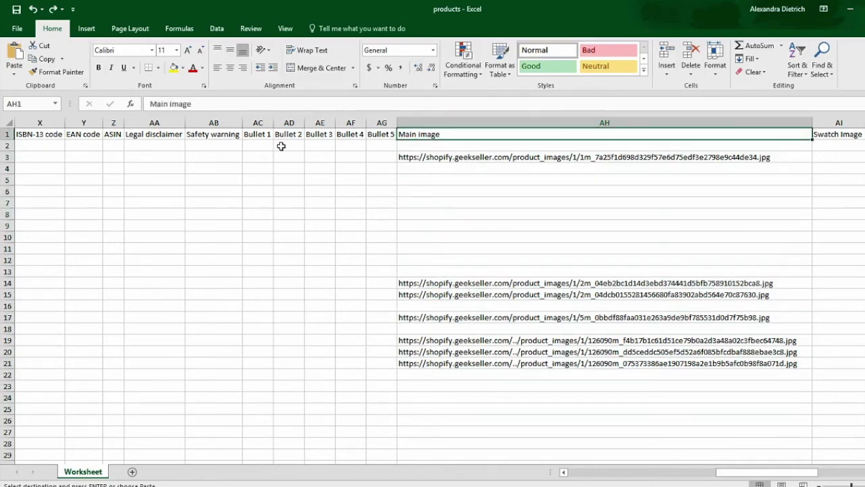
{"action": "key", "text": "Down"}
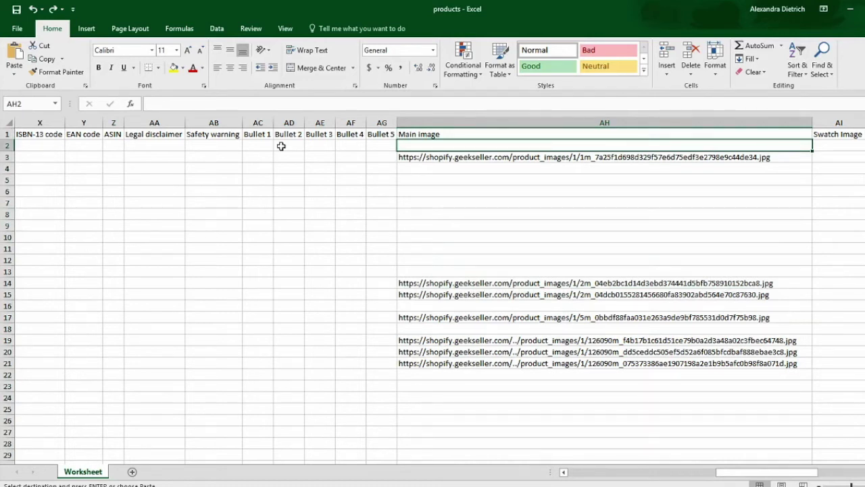
{"action": "key", "text": "Down"}
{"action": "key", "text": "Down"}
{"action": "key", "text": "Down"}
{"action": "key", "text": "Down"}
{"action": "key", "text": "Down"}
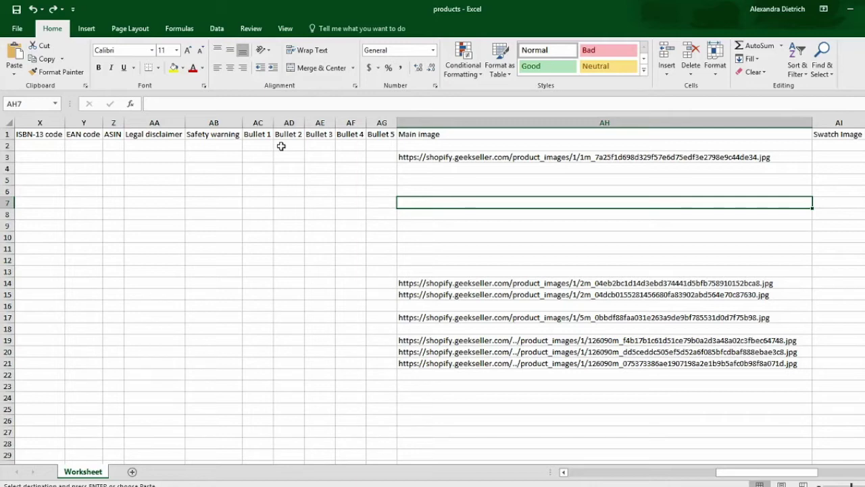
{"action": "key", "text": "Right"}
{"action": "key", "text": "Right"}
{"action": "key", "text": "Right"}
{"action": "key", "text": "Right"}
{"action": "key", "text": "Right"}
{"action": "key", "text": "Right"}
{"action": "key", "text": "Right"}
{"action": "key", "text": "Right"}
{"action": "key", "text": "Right"}
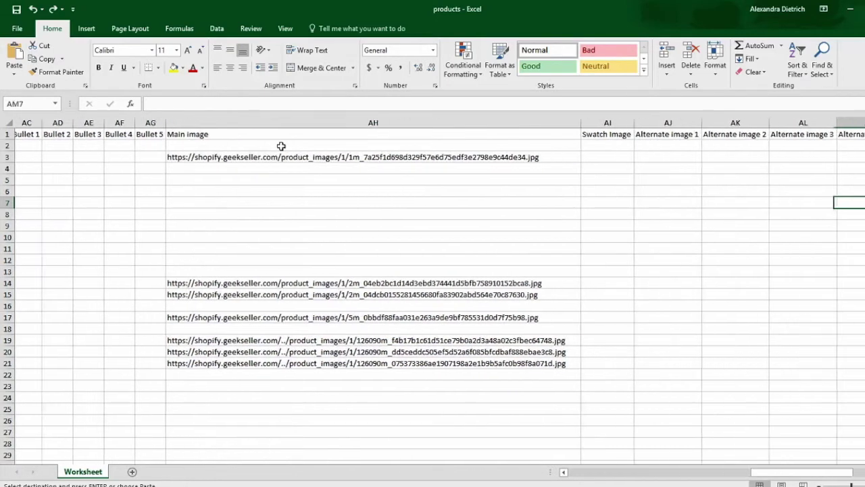
Move along row 7 to select the Duration2/Language and Attr 119: Color/Attr 50: Size columns.
{"action": "key", "text": "Right"}
{"action": "key", "text": "Right"}
{"action": "key", "text": "Right"}
{"action": "key", "text": "Right"}
{"action": "key", "text": "Right"}
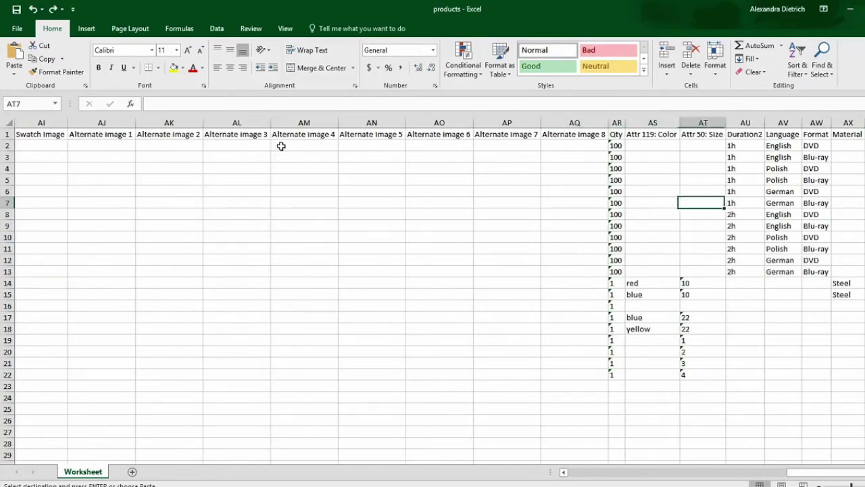
{"action": "key", "text": "Right"}
{"action": "key", "text": "Right"}
{"action": "key", "text": "Right"}
{"action": "key", "text": "Right"}
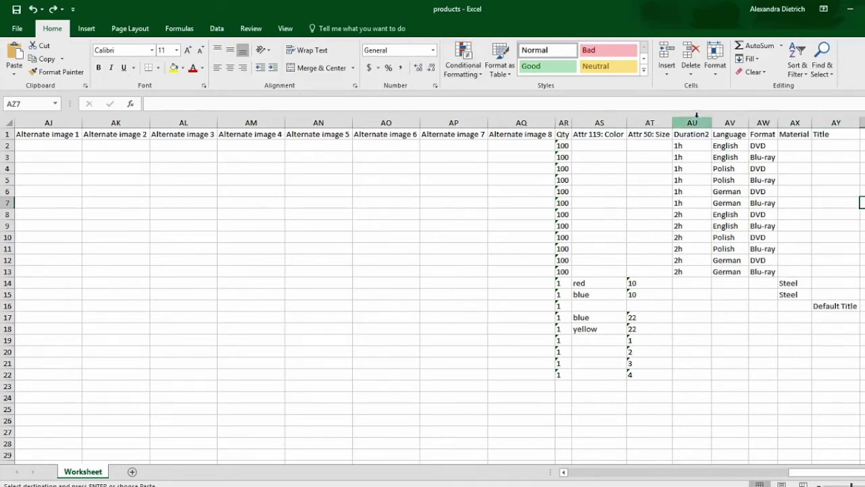
{"action": "left_click_drag", "start_coordinate": [695, 121], "coordinate": [699, 189]}
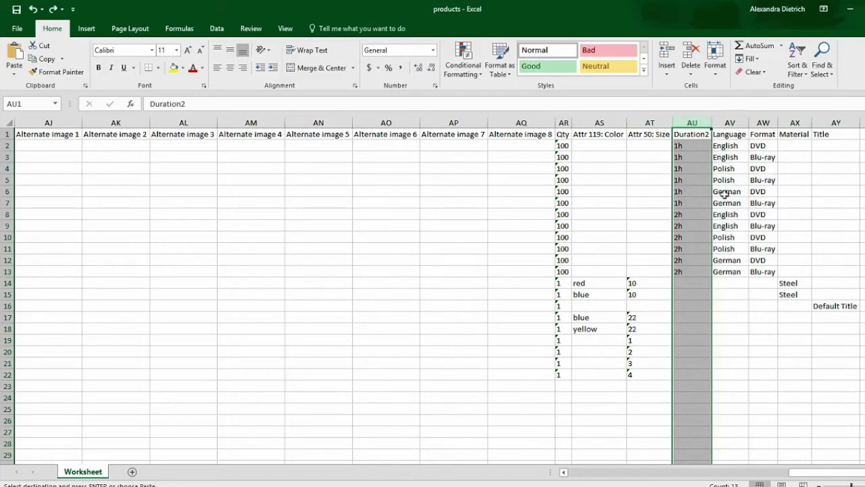
{"action": "left_click", "coordinate": [725, 192]}
{"action": "left_click_drag", "start_coordinate": [600, 125], "coordinate": [648, 125]}
Select the Color and Size headers and read the Attr 119: Color header text without changing it.
{"action": "left_click", "coordinate": [638, 157]}
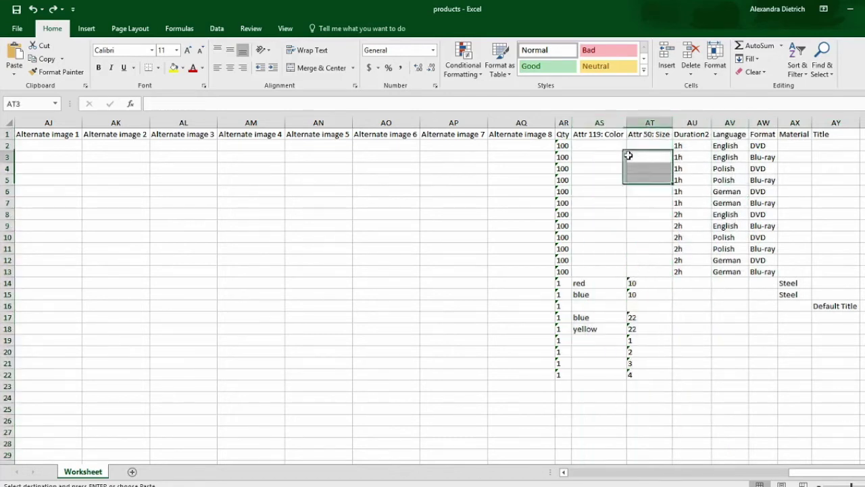
{"action": "left_click_drag", "start_coordinate": [602, 132], "coordinate": [637, 132]}
{"action": "key", "text": "ctrl+v"}
{"action": "left_click", "coordinate": [594, 132]}
{"action": "double_click", "coordinate": [601, 134]}
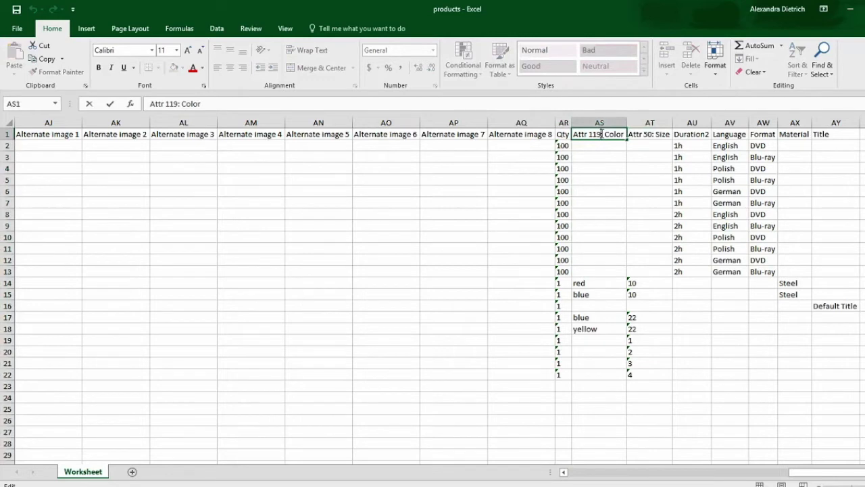
{"action": "key", "text": "Left"}
{"action": "key", "text": "Left"}
{"action": "key", "text": "Left"}
{"action": "key", "text": "Left"}
{"action": "key", "text": "Right"}
{"action": "key", "text": "Right"}
{"action": "key", "text": "Right"}
{"action": "key", "text": "Right"}
{"action": "key", "text": "Right"}
{"action": "key", "text": "Right"}
{"action": "key", "text": "Right"}
{"action": "key", "text": "Right"}
{"action": "key", "text": "Right"}
{"action": "left_click", "coordinate": [594, 192]}
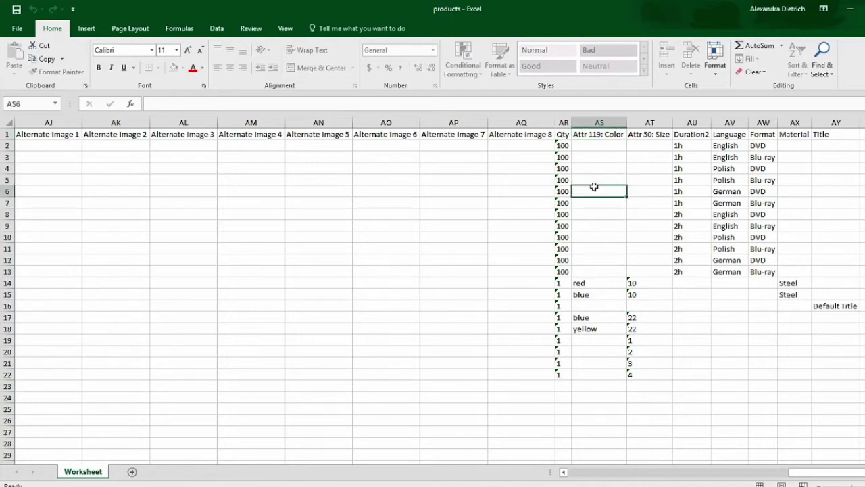
Review the color and size values of all products, including the empty size cells in column AT.
{"action": "left_click", "coordinate": [596, 150]}
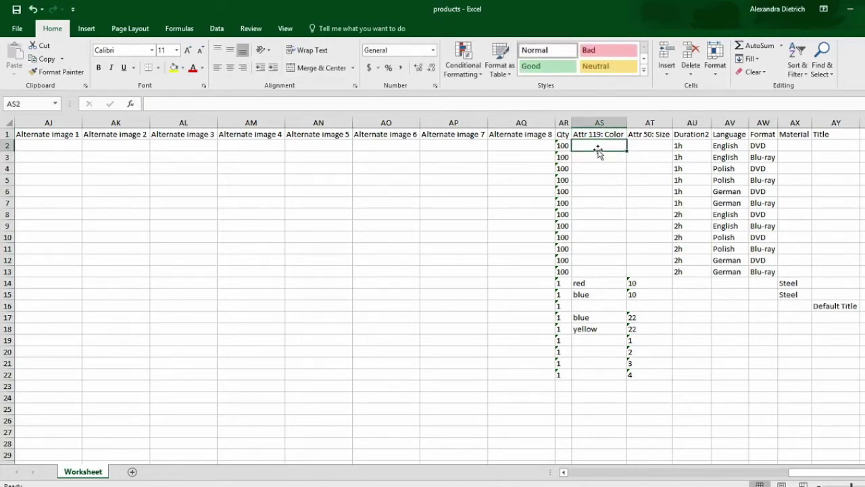
{"action": "left_click_drag", "start_coordinate": [604, 144], "coordinate": [641, 372]}
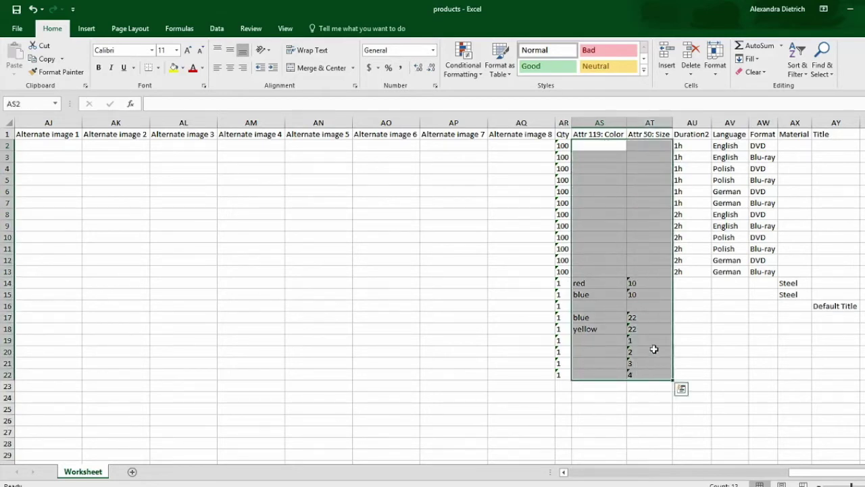
{"action": "left_click", "coordinate": [653, 348]}
{"action": "left_click", "coordinate": [662, 270]}
{"action": "left_click", "coordinate": [662, 237]}
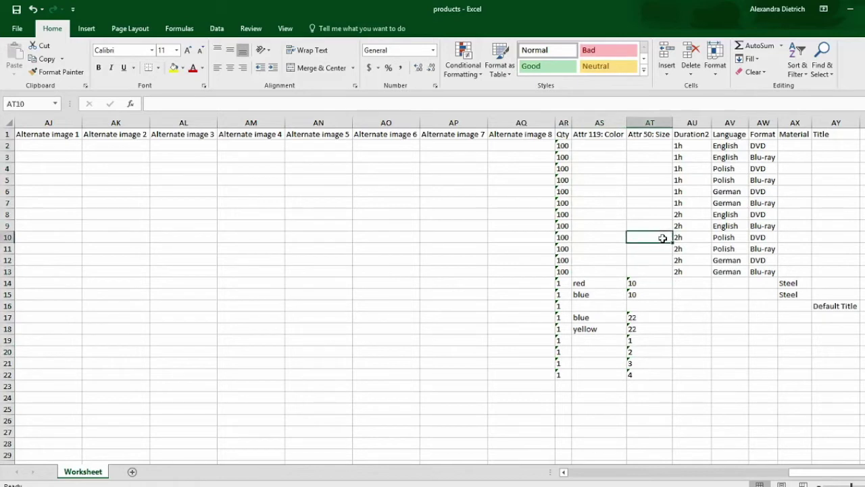
{"action": "left_click", "coordinate": [660, 203]}
{"action": "left_click", "coordinate": [660, 191]}
{"action": "left_click", "coordinate": [659, 148]}
Return to the start of row 17 and the Merchant SKU header, then switch back to the browser.
{"action": "left_click", "coordinate": [726, 317]}
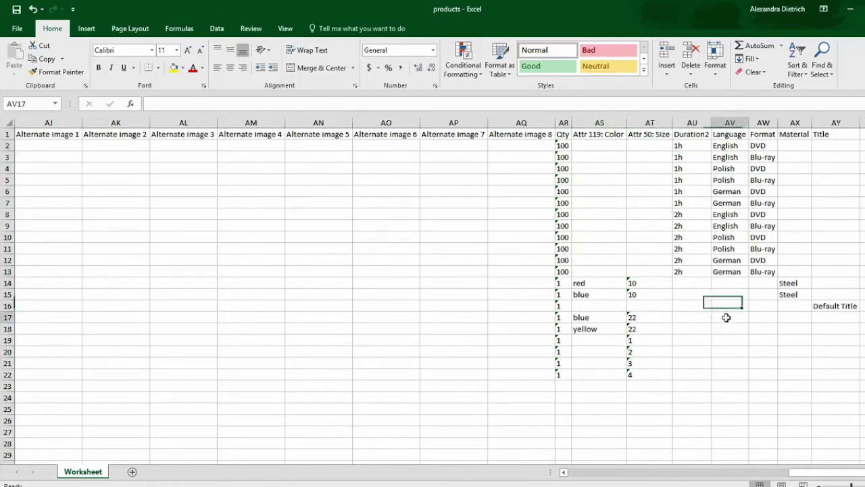
{"action": "key", "text": "Left"}
{"action": "key", "text": "Left"}
{"action": "key", "text": "Left"}
{"action": "key", "text": "Left"}
{"action": "key", "text": "Left"}
{"action": "key", "text": "Left"}
{"action": "key", "text": "Left"}
{"action": "key", "text": "Left"}
{"action": "key", "text": "Left"}
{"action": "key", "text": "Left"}
{"action": "key", "text": "Left"}
{"action": "key", "text": "Left"}
{"action": "key", "text": "Left"}
{"action": "key", "text": "Left"}
{"action": "key", "text": "Left"}
{"action": "key", "text": "Left"}
{"action": "key", "text": "Left"}
{"action": "key", "text": "Left"}
{"action": "key", "text": "Left"}
{"action": "key", "text": "Left"}
{"action": "key", "text": "Left"}
{"action": "key", "text": "Left"}
{"action": "key", "text": "Left"}
{"action": "key", "text": "Left"}
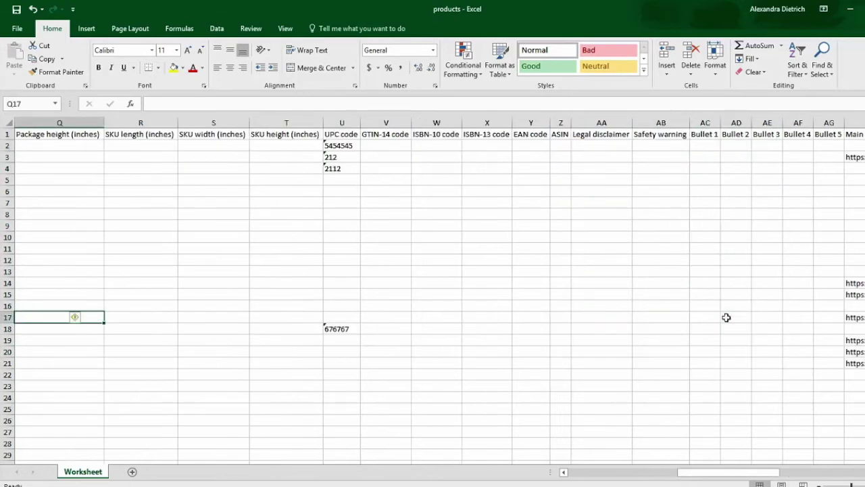
{"action": "key", "text": "Home"}
{"action": "key", "text": "Up"}
{"action": "key", "text": "Up"}
{"action": "key", "text": "Up"}
{"action": "key", "text": "Up"}
{"action": "key", "text": "Up"}
{"action": "key", "text": "Up"}
{"action": "key", "text": "Up"}
{"action": "key", "text": "Up"}
{"action": "key", "text": "Up"}
{"action": "key", "text": "Up"}
{"action": "key", "text": "Up"}
{"action": "key", "text": "Up"}
{"action": "key", "text": "Up"}
{"action": "key", "text": "Up"}
{"action": "key", "text": "Up"}
{"action": "key", "text": "Up"}
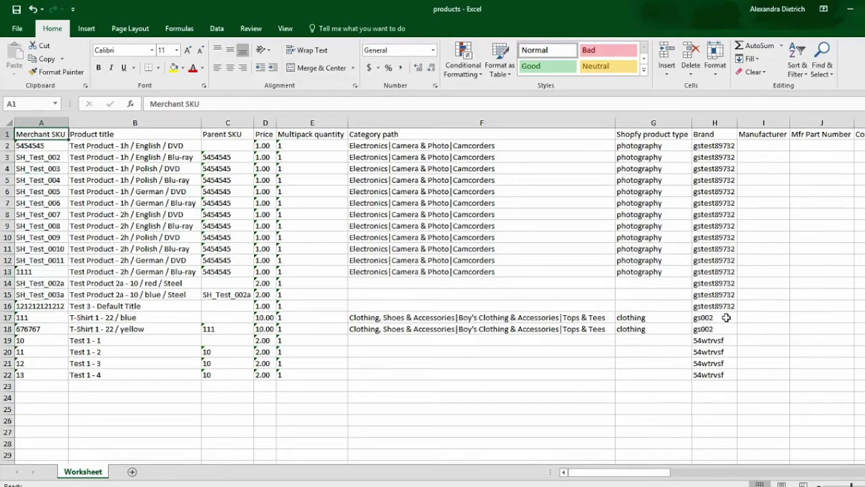
{"action": "key", "text": "alt+Tab"}
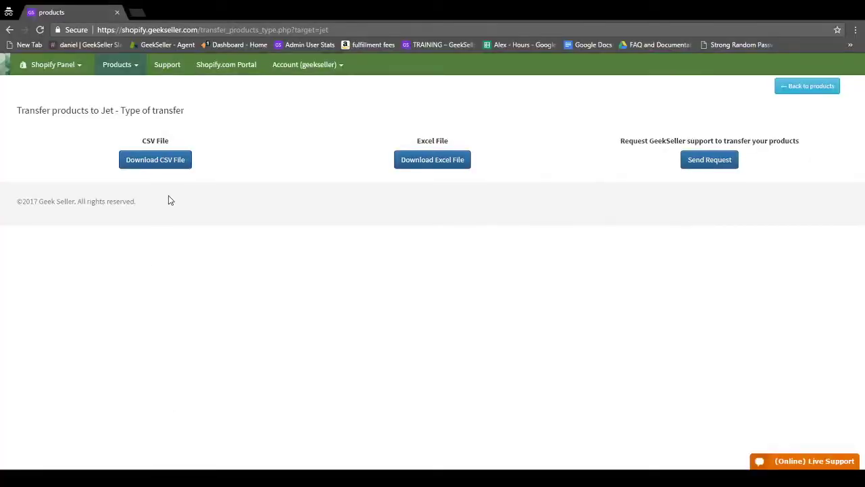
Browse the Products and panel switcher menus, then choose the list of products.
{"action": "left_click", "coordinate": [119, 68]}
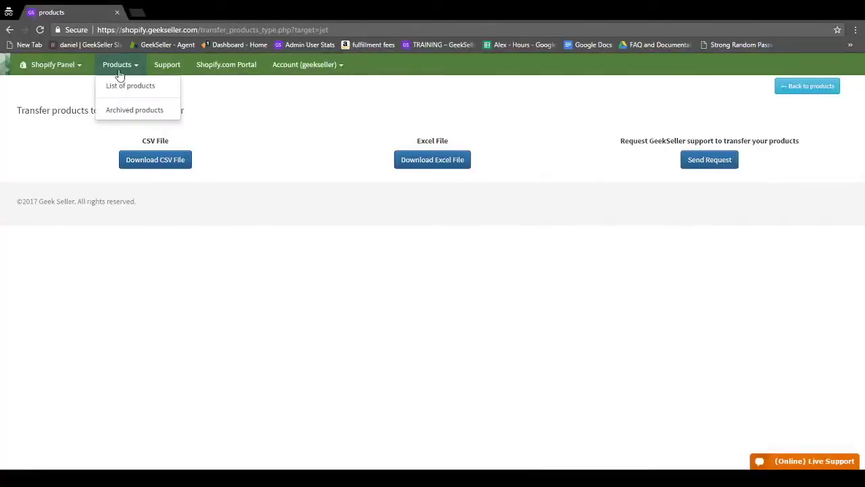
{"action": "left_click", "coordinate": [54, 64]}
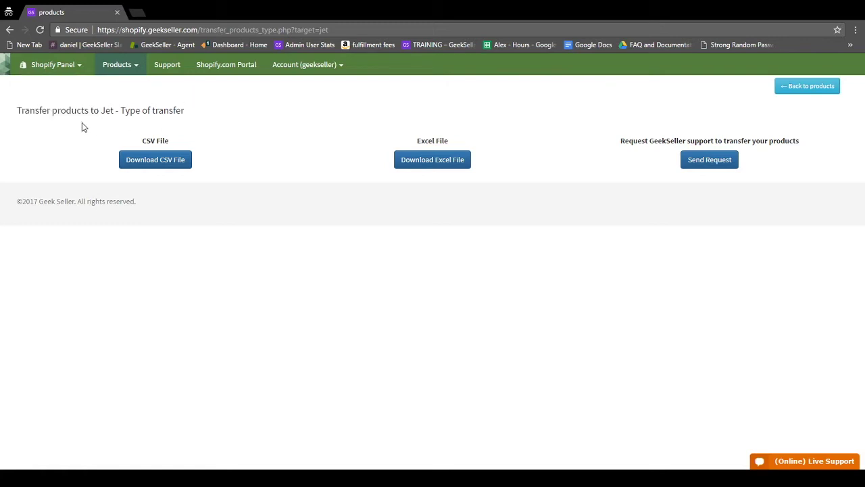
{"action": "mouse_move", "coordinate": [73, 66]}
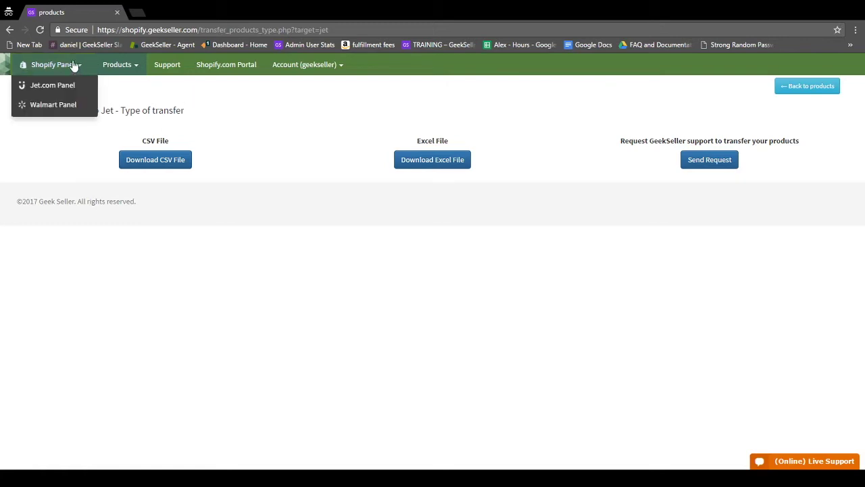
{"action": "left_click", "coordinate": [126, 65]}
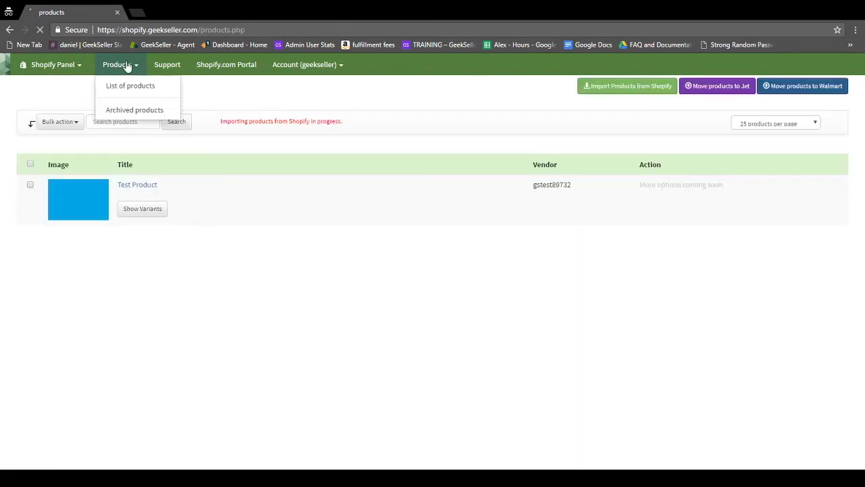
Start moving products to Walmart and map clothing to the ClothingAccessories category.
{"action": "left_click", "coordinate": [779, 92]}
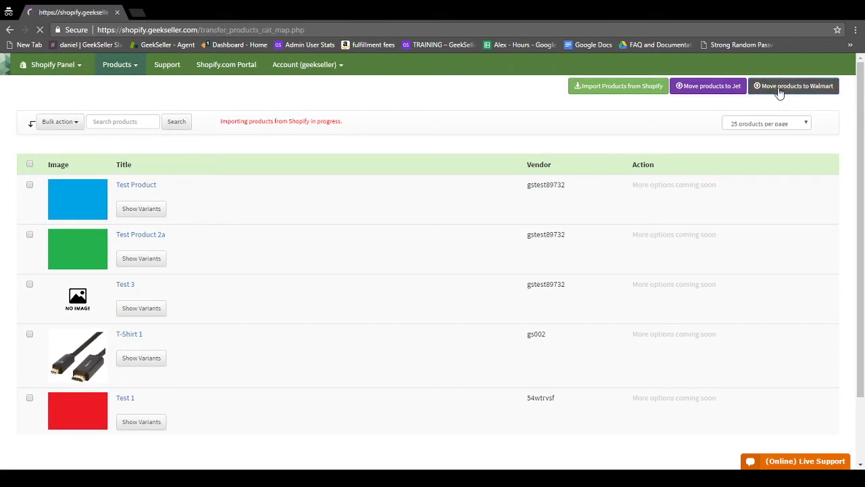
{"action": "left_click", "coordinate": [389, 166]}
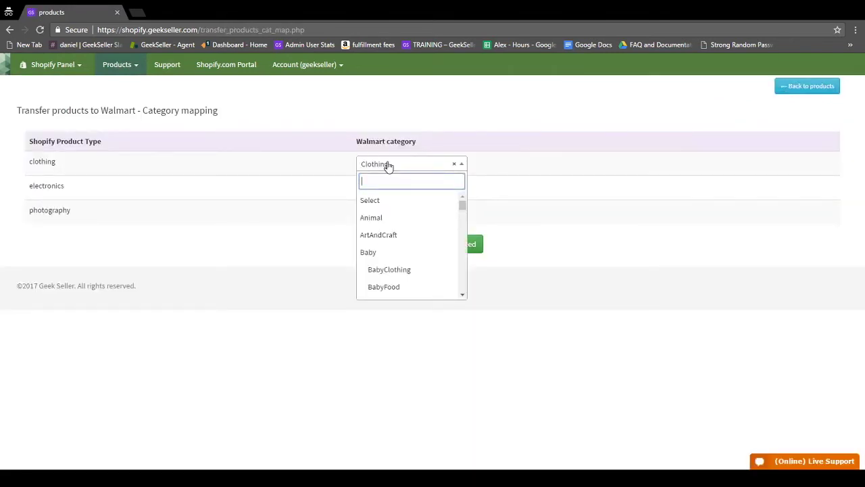
{"action": "type", "text": "C"}
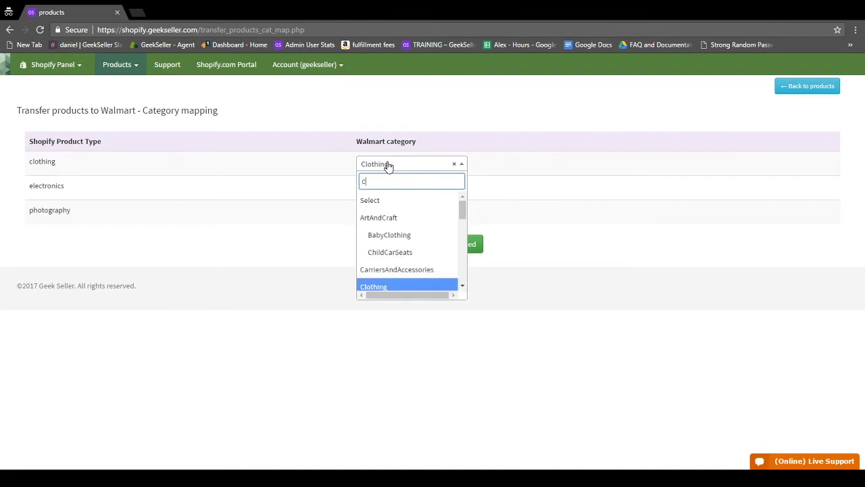
{"action": "type", "text": "m"}
{"action": "key", "text": "BackSpace"}
{"action": "type", "text": "lo"}
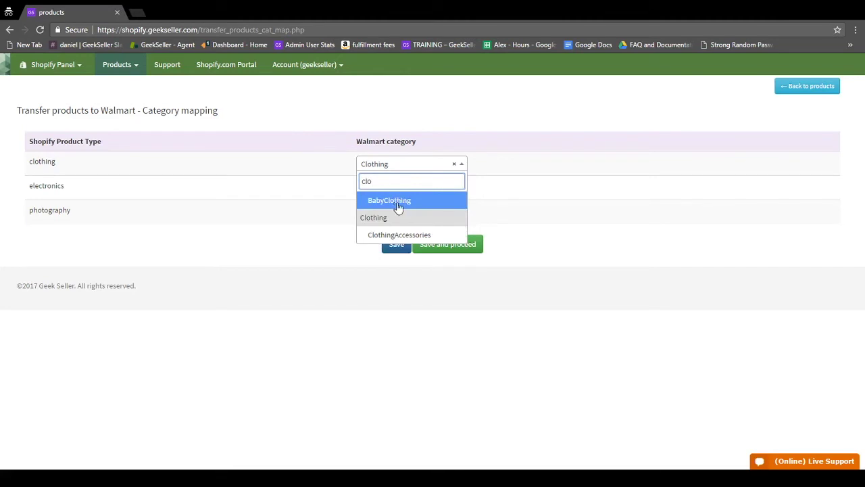
{"action": "left_click", "coordinate": [399, 234]}
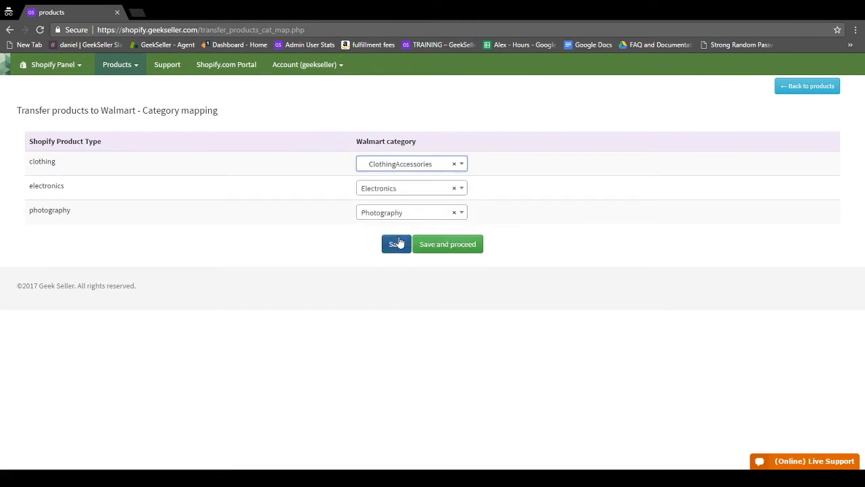
Keep electronics as Electronics, save the mapping, and download the Walmart Excel file.
{"action": "left_click", "coordinate": [405, 190]}
{"action": "left_click", "coordinate": [577, 263]}
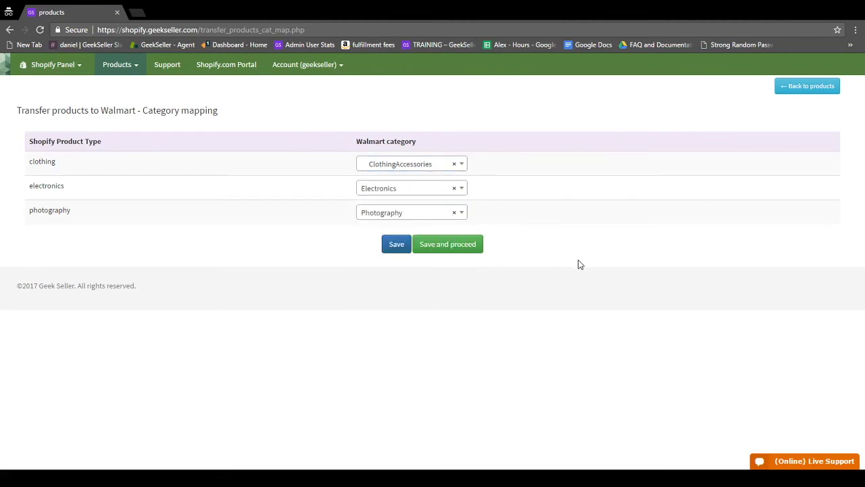
{"action": "left_click", "coordinate": [456, 249]}
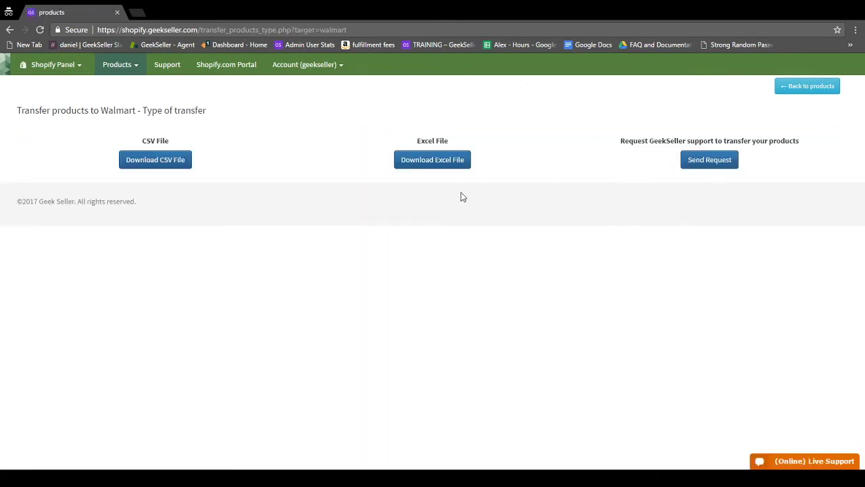
{"action": "left_click", "coordinate": [437, 167]}
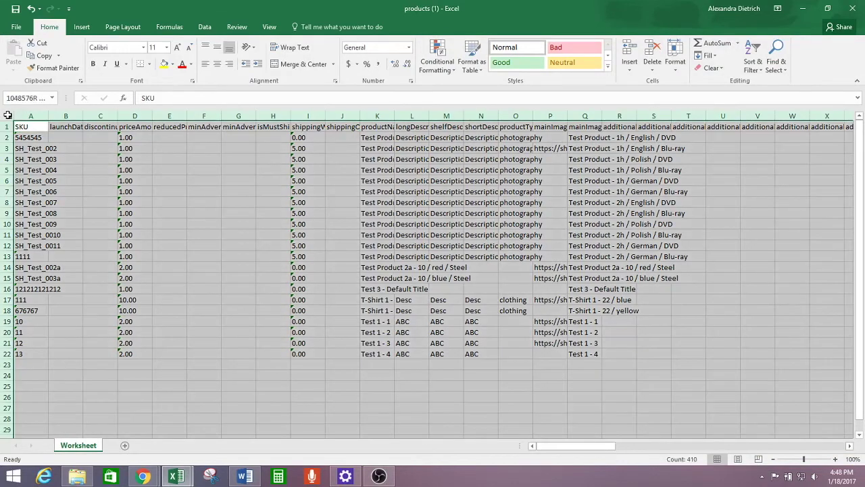
AutoFit every column of the products sheet to its contents.
{"action": "left_click", "coordinate": [8, 116]}
{"action": "double_click", "coordinate": [49, 116]}
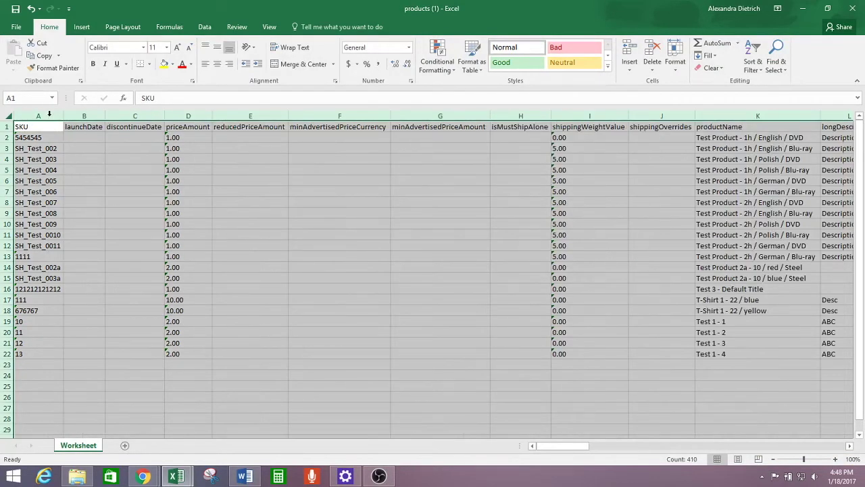
{"action": "left_click", "coordinate": [88, 248]}
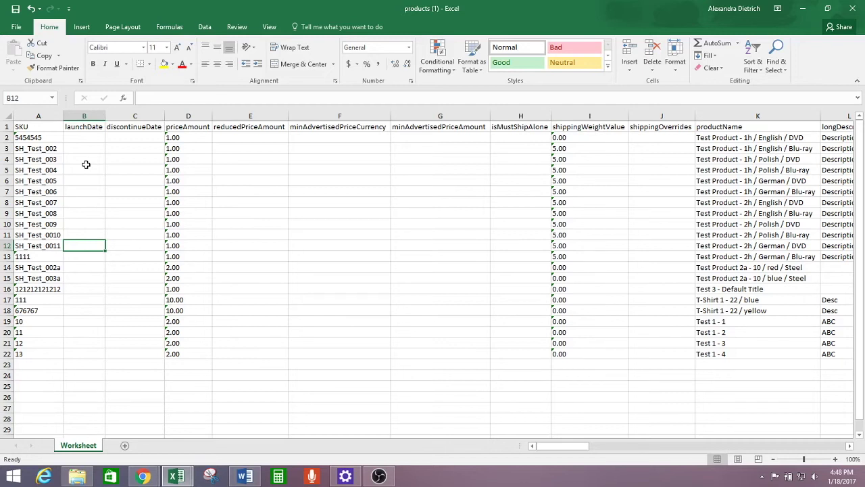
Step along row 12 and check which mainImageUrl cells in column P are filled.
{"action": "key", "text": "Right"}
{"action": "key", "text": "Right"}
{"action": "key", "text": "Right"}
{"action": "key", "text": "Right"}
{"action": "key", "text": "Right"}
{"action": "key", "text": "Right"}
{"action": "key", "text": "Right"}
{"action": "key", "text": "Right"}
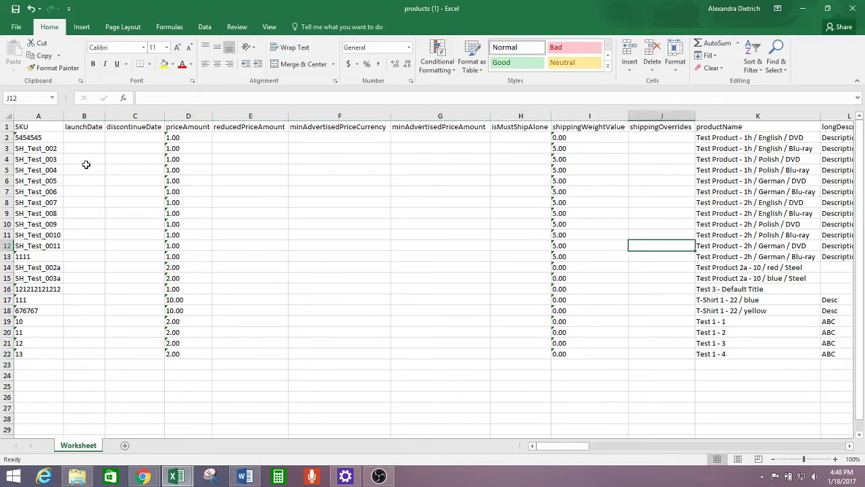
{"action": "key", "text": "Right"}
{"action": "key", "text": "Right"}
{"action": "key", "text": "Right"}
{"action": "key", "text": "Right"}
{"action": "key", "text": "Right"}
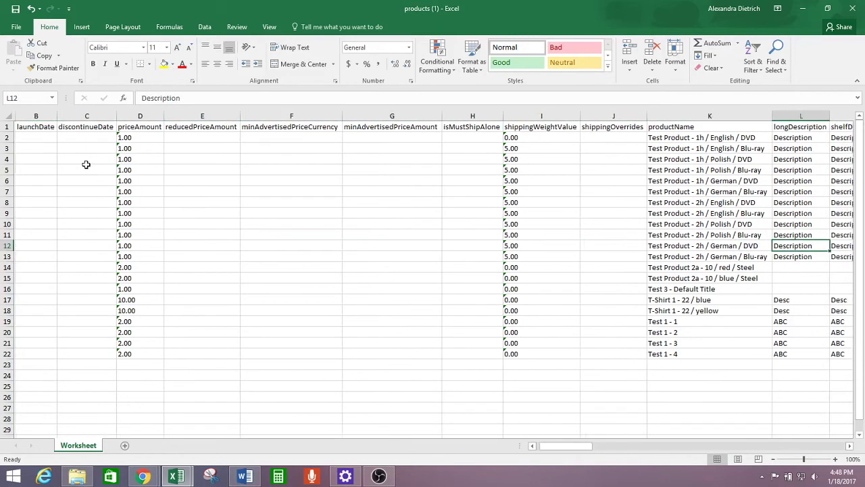
{"action": "key", "text": "Right"}
{"action": "key", "text": "Right"}
{"action": "key", "text": "Right"}
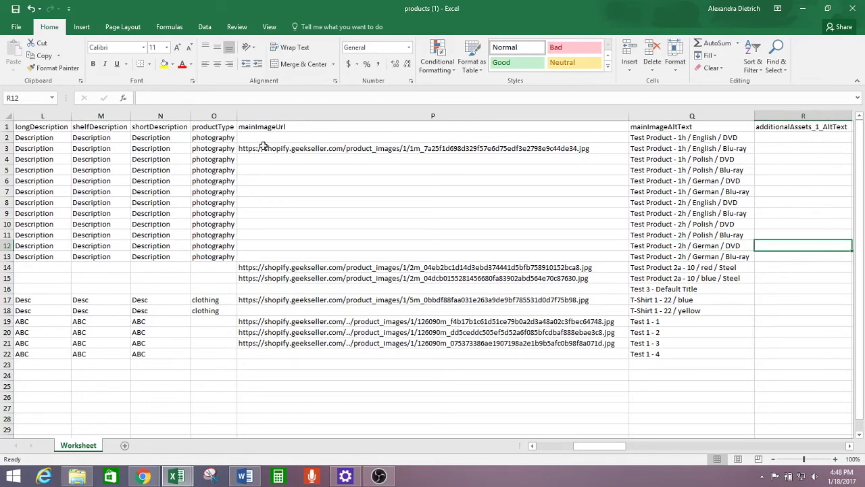
{"action": "left_click_drag", "start_coordinate": [271, 138], "coordinate": [275, 354]}
{"action": "left_click", "coordinate": [344, 211]}
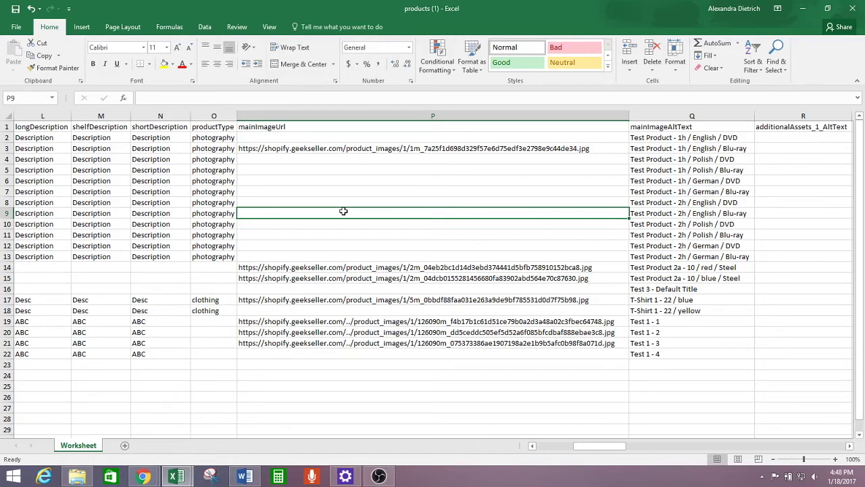
Bring the variantGroupId column CG into view and select it.
{"action": "key", "text": "Right"}
{"action": "key", "text": "Right"}
{"action": "key", "text": "Right"}
{"action": "key", "text": "Right"}
{"action": "key", "text": "Right"}
{"action": "key", "text": "Right"}
{"action": "key", "text": "Right"}
{"action": "key", "text": "Right"}
{"action": "key", "text": "Right"}
{"action": "key", "text": "Right"}
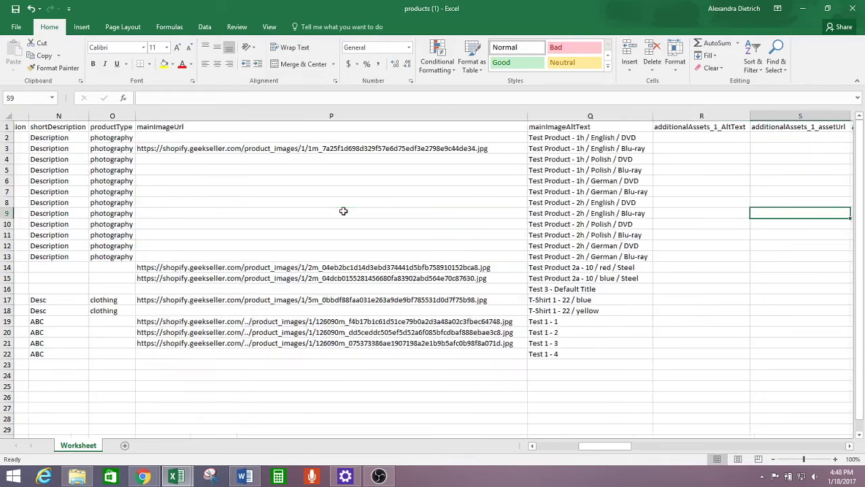
{"action": "key", "text": "Right"}
{"action": "key", "text": "Right"}
{"action": "key", "text": "Right"}
{"action": "key", "text": "Right"}
{"action": "key", "text": "Right"}
{"action": "key", "text": "Right"}
{"action": "key", "text": "Right"}
{"action": "key", "text": "Right"}
{"action": "key", "text": "Right"}
{"action": "key", "text": "Right"}
{"action": "key", "text": "Right"}
{"action": "key", "text": "Right"}
{"action": "key", "text": "Right"}
{"action": "key", "text": "Right"}
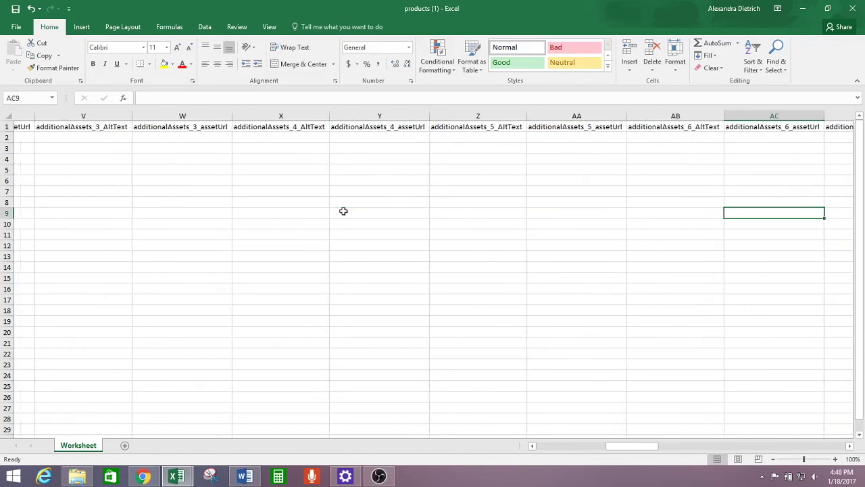
{"action": "key", "text": "Right"}
{"action": "key", "text": "Right"}
{"action": "key", "text": "Right"}
{"action": "key", "text": "Right"}
{"action": "key", "text": "Right"}
{"action": "key", "text": "Right"}
{"action": "key", "text": "Right"}
{"action": "key", "text": "Right"}
{"action": "key", "text": "Right"}
{"action": "key", "text": "Right"}
{"action": "key", "text": "Right"}
{"action": "key", "text": "Right"}
{"action": "key", "text": "Right"}
{"action": "key", "text": "Right"}
{"action": "key", "text": "Right"}
{"action": "key", "text": "Right"}
{"action": "key", "text": "Right"}
{"action": "key", "text": "Right"}
{"action": "key", "text": "Right"}
{"action": "key", "text": "Right"}
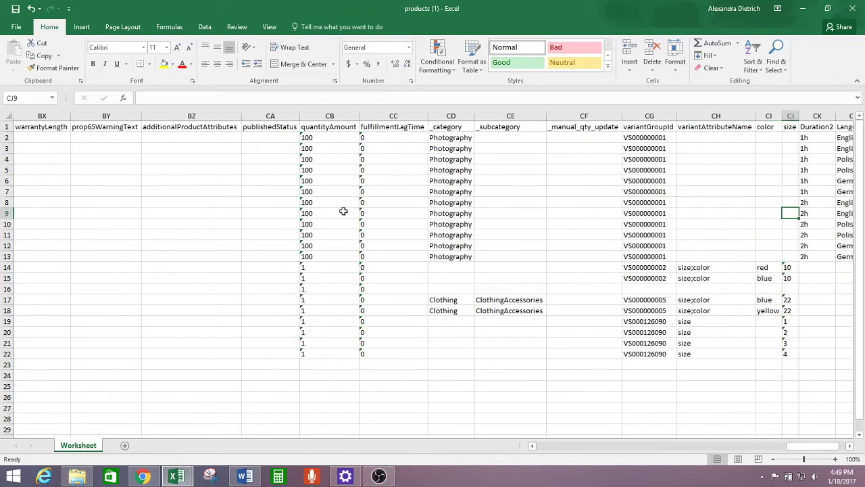
{"action": "left_click", "coordinate": [649, 115]}
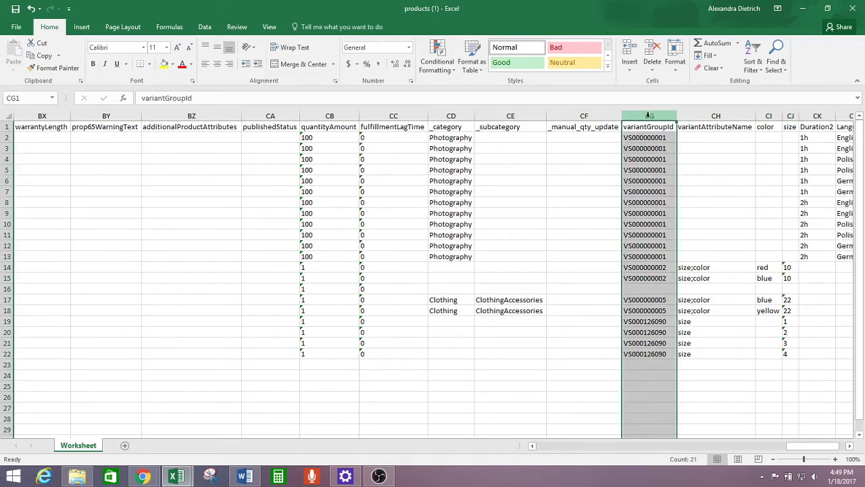
Select CG2:CG13 to confirm the twelve rows share group VS000000001.
{"action": "left_click", "coordinate": [644, 270]}
{"action": "left_click", "coordinate": [649, 259]}
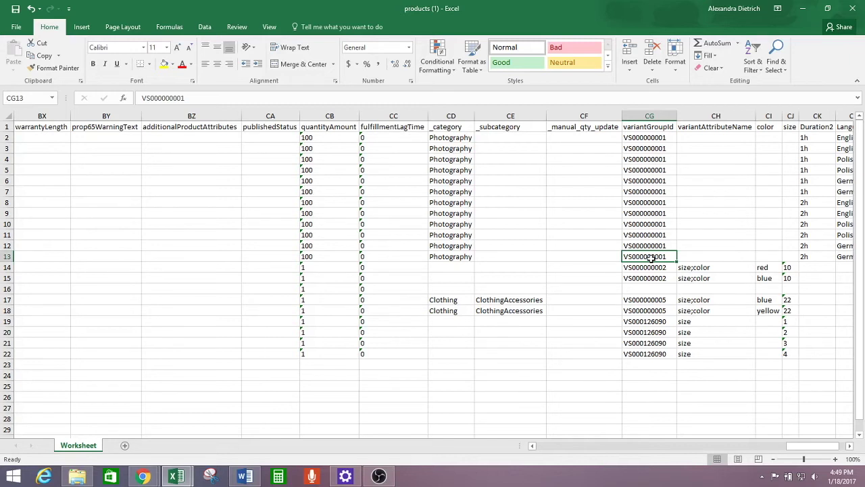
{"action": "left_click_drag", "start_coordinate": [650, 258], "coordinate": [643, 137]}
{"action": "left_click", "coordinate": [654, 138]}
{"action": "left_click", "coordinate": [664, 257]}
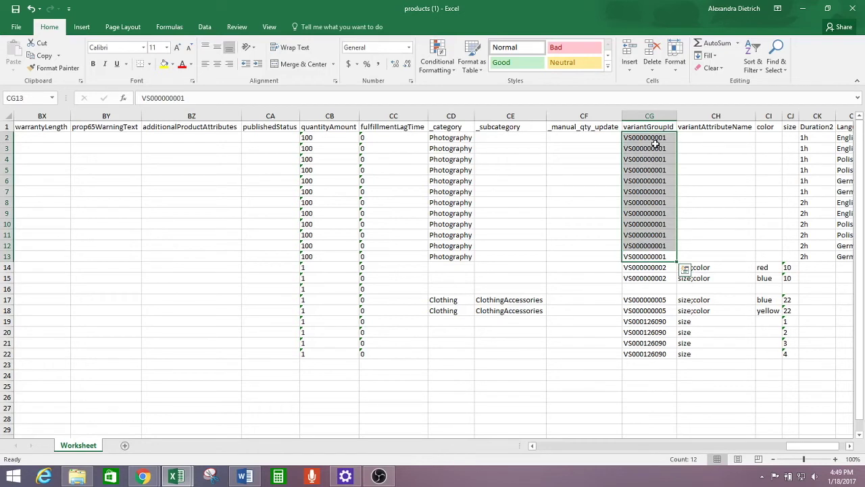
{"action": "left_click_drag", "start_coordinate": [655, 140], "coordinate": [659, 251]}
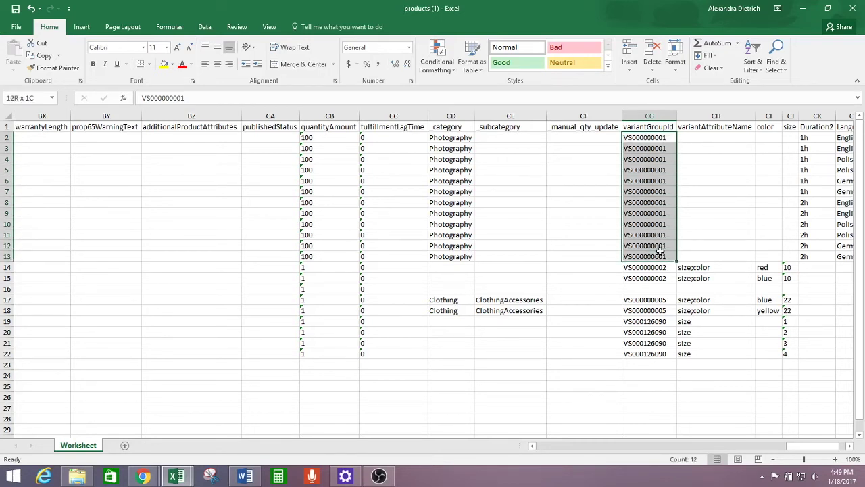
Review the variantAttributeName entries and the color values down column CI.
{"action": "left_click", "coordinate": [660, 251]}
{"action": "key", "text": "Right"}
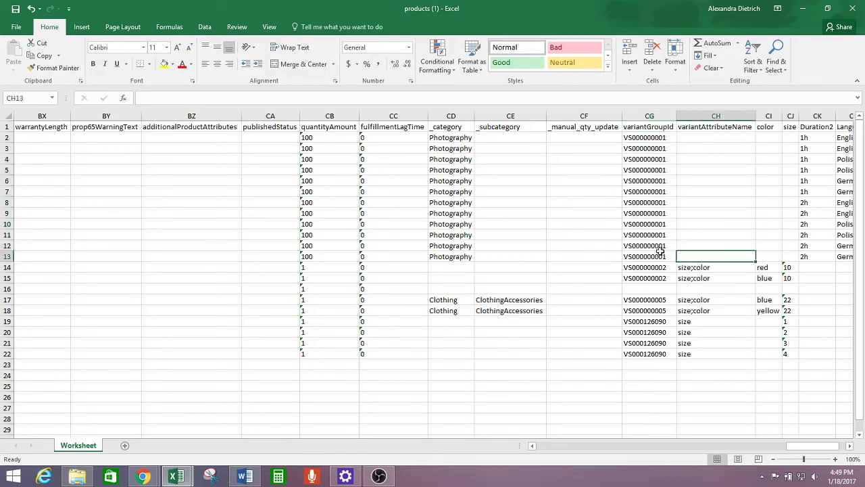
{"action": "key", "text": "Right"}
{"action": "key", "text": "Right"}
{"action": "key", "text": "Right"}
{"action": "key", "text": "Right"}
{"action": "key", "text": "Right"}
{"action": "key", "text": "Right"}
{"action": "key", "text": "Right"}
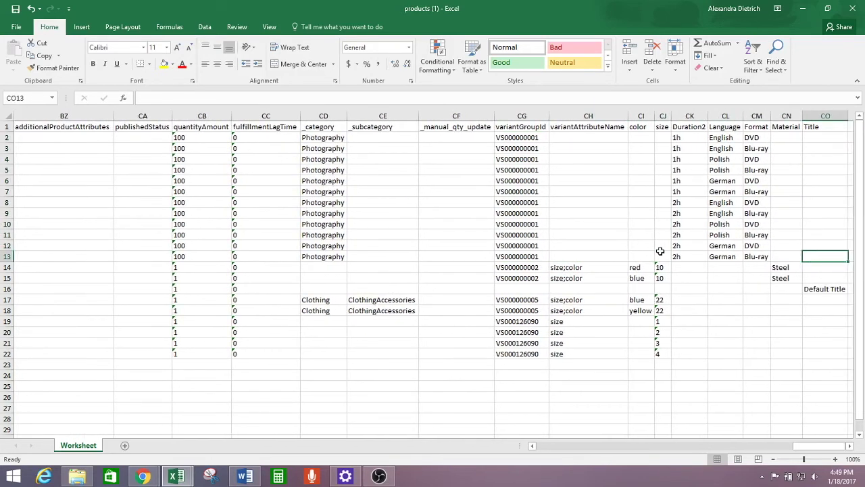
{"action": "left_click", "coordinate": [617, 179]}
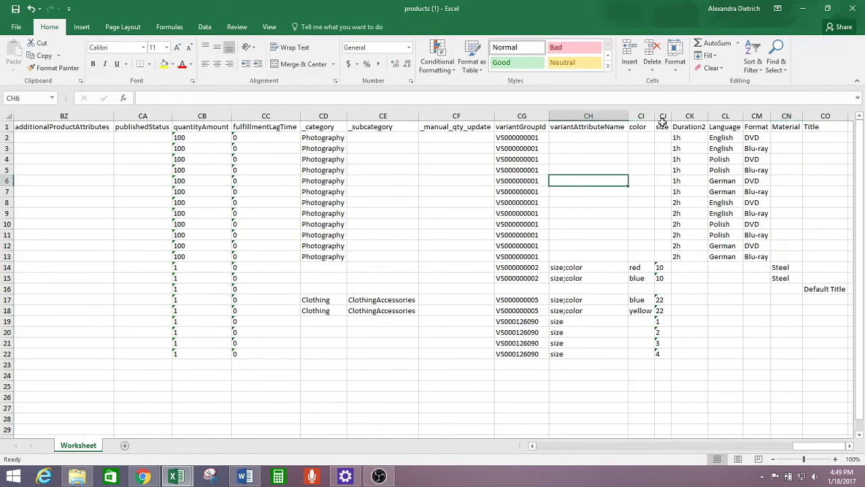
{"action": "left_click", "coordinate": [648, 139]}
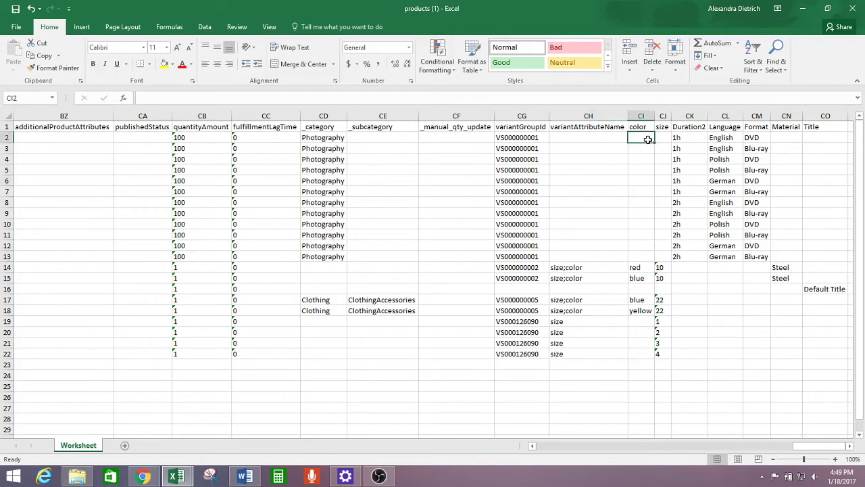
{"action": "left_click_drag", "start_coordinate": [647, 140], "coordinate": [664, 351]}
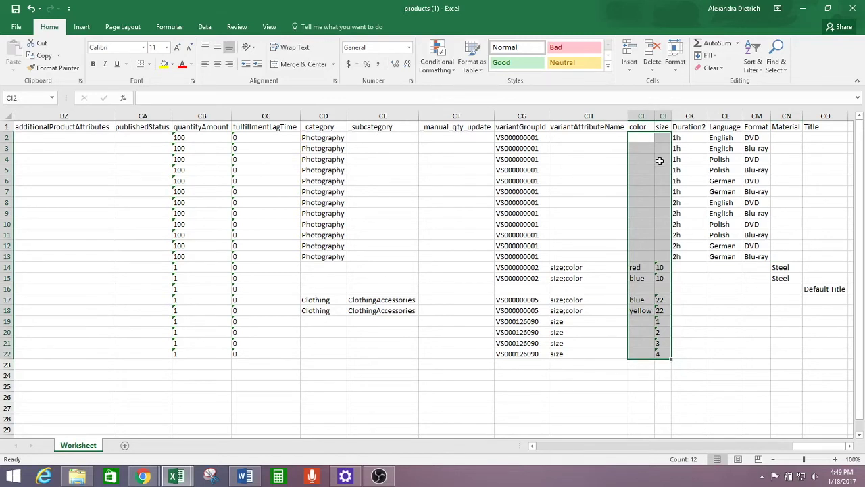
Compare the color and size values for rows 4–6 and select both columns.
{"action": "left_click", "coordinate": [658, 161]}
{"action": "left_click", "coordinate": [648, 161]}
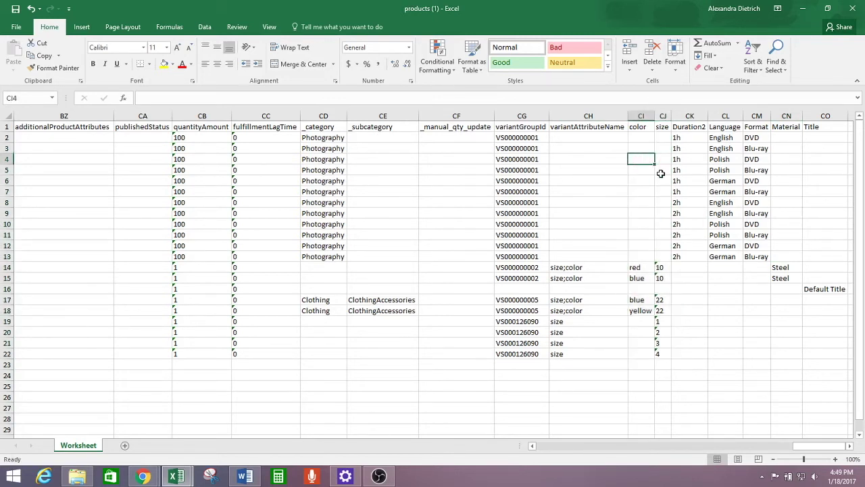
{"action": "left_click", "coordinate": [662, 171]}
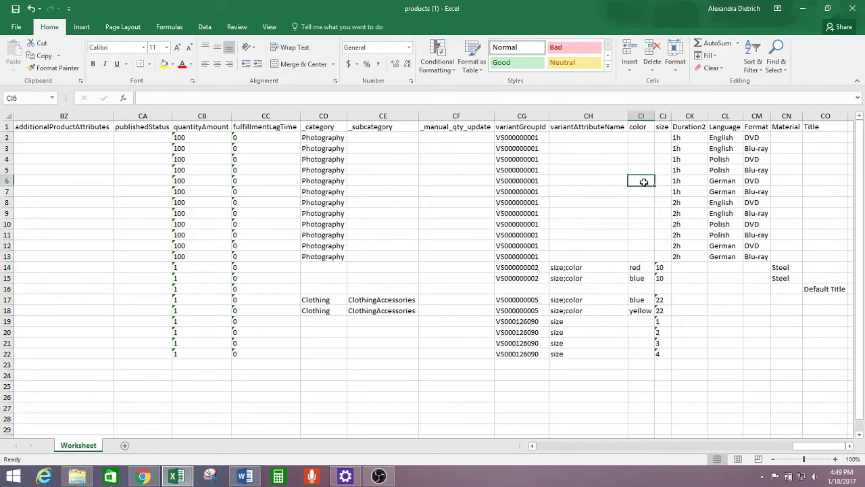
{"action": "left_click", "coordinate": [664, 180]}
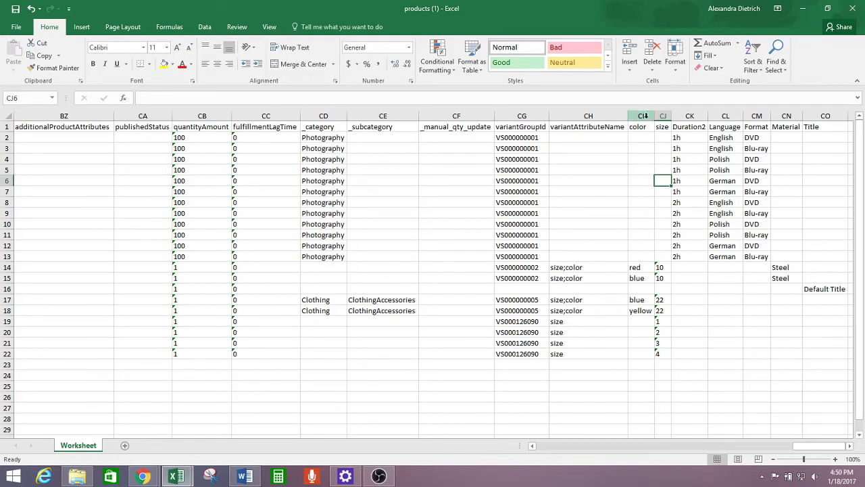
{"action": "left_click_drag", "start_coordinate": [645, 116], "coordinate": [661, 117]}
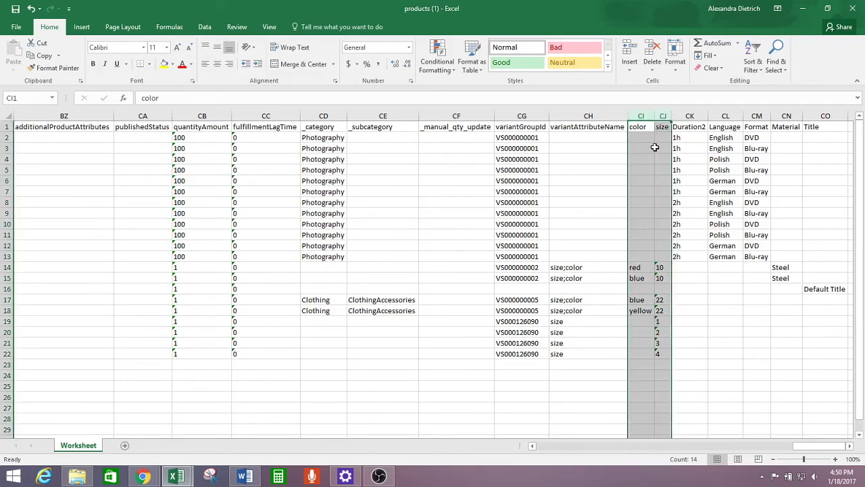
{"action": "left_click", "coordinate": [654, 147]}
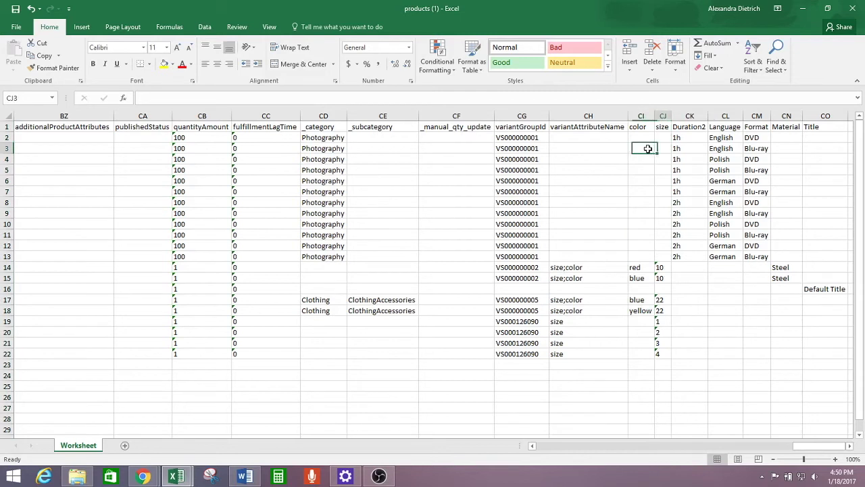
Review the Duration2 through Title columns, including the DVD format value, then scroll back left.
{"action": "key", "text": "Right"}
{"action": "key", "text": "Right"}
{"action": "key", "text": "Right"}
{"action": "key", "text": "Left"}
{"action": "key", "text": "Left"}
{"action": "key", "text": "Left"}
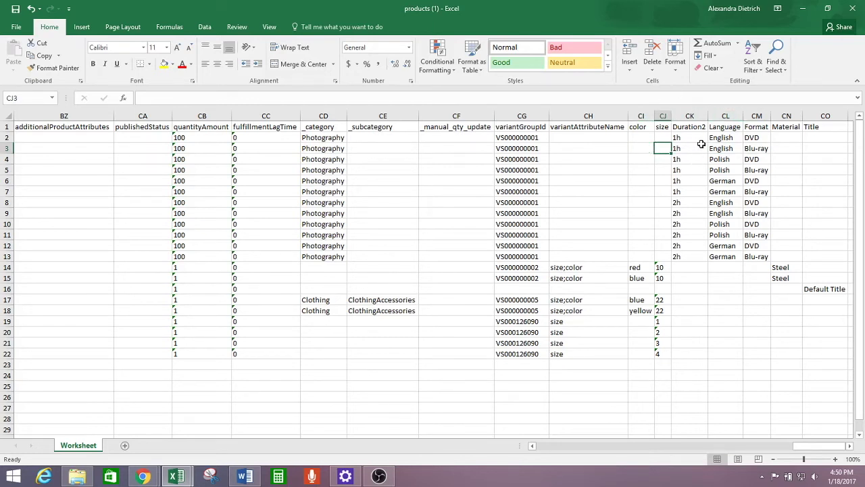
{"action": "left_click_drag", "start_coordinate": [695, 118], "coordinate": [811, 116]}
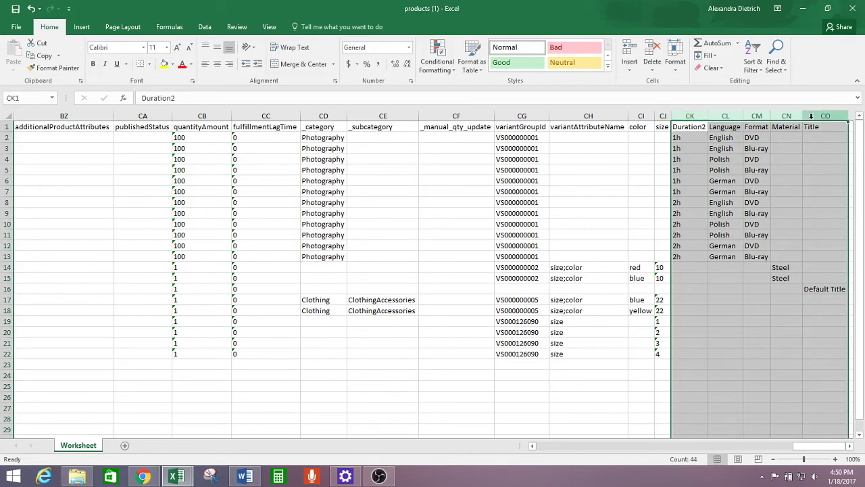
{"action": "left_click", "coordinate": [746, 159]}
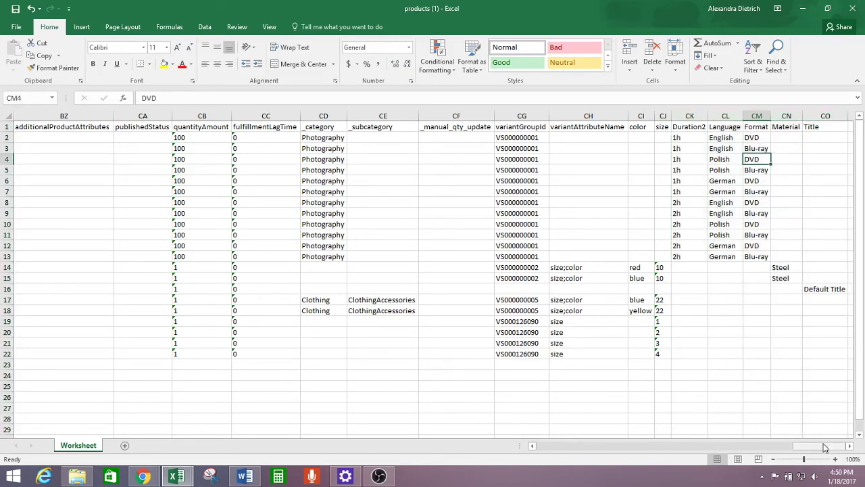
{"action": "left_click_drag", "start_coordinate": [820, 446], "coordinate": [593, 449]}
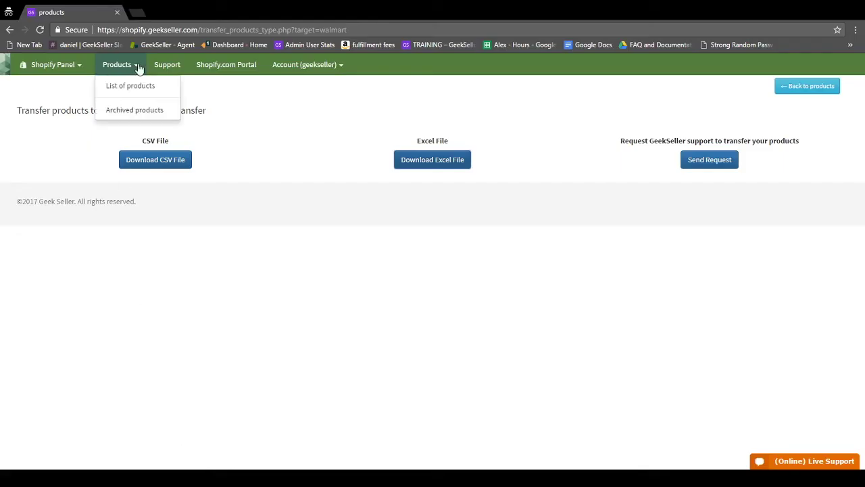
Move over to the Jet.com Panel's list of all 24 products.
{"action": "mouse_move", "coordinate": [72, 75]}
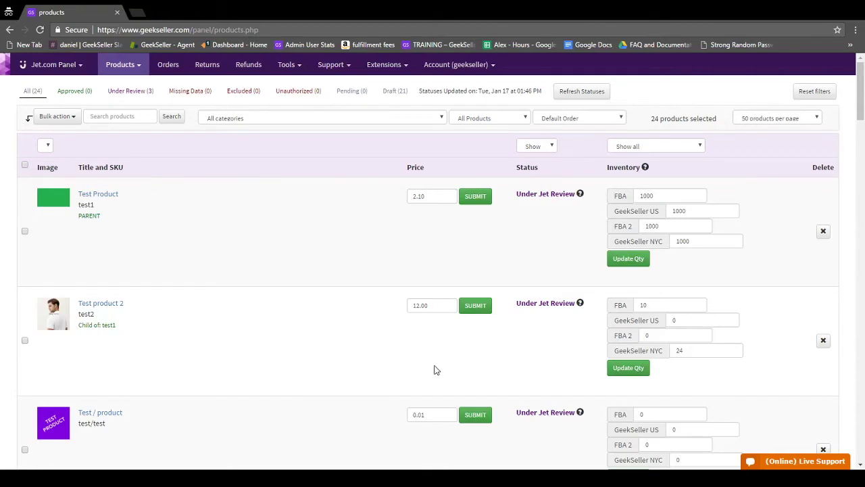
Reach the Jet categories and attributes finder through the useful links and tutorials page.
{"action": "left_click", "coordinate": [349, 65]}
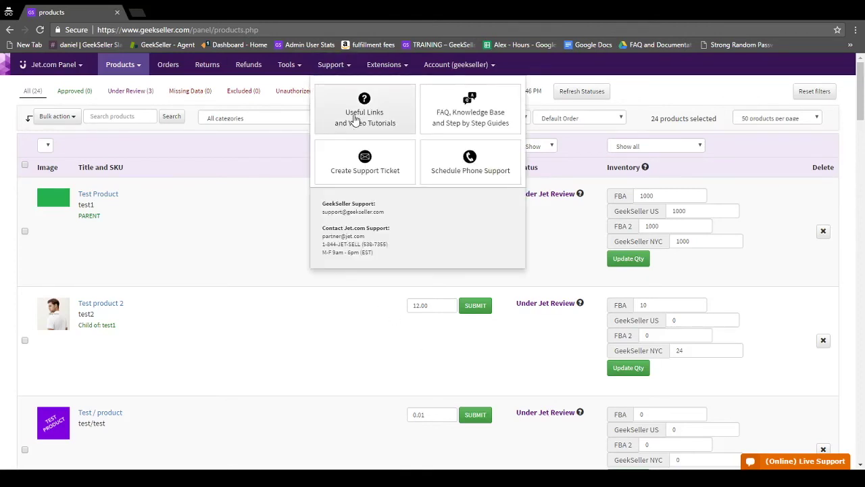
{"action": "left_click", "coordinate": [402, 127]}
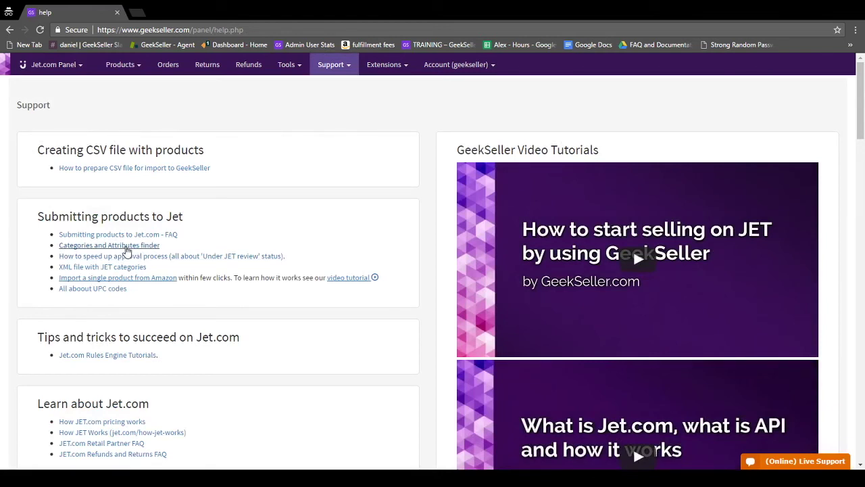
{"action": "left_click", "coordinate": [125, 248]}
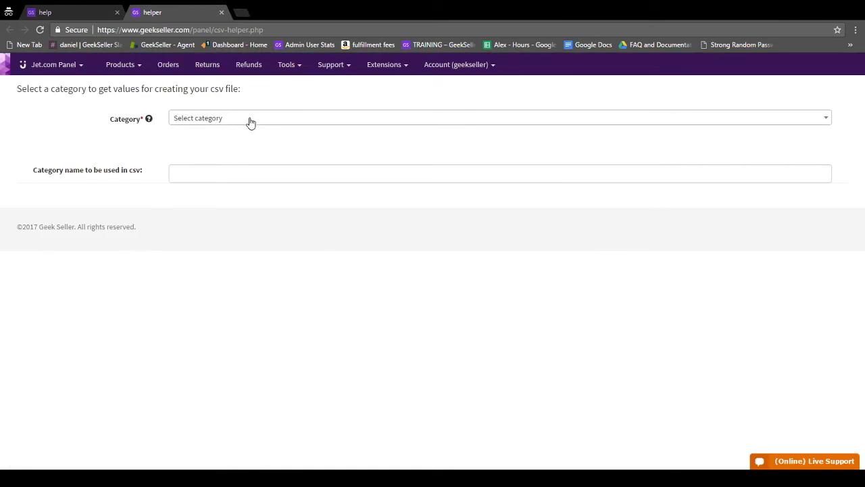
{"action": "left_click", "coordinate": [250, 121]}
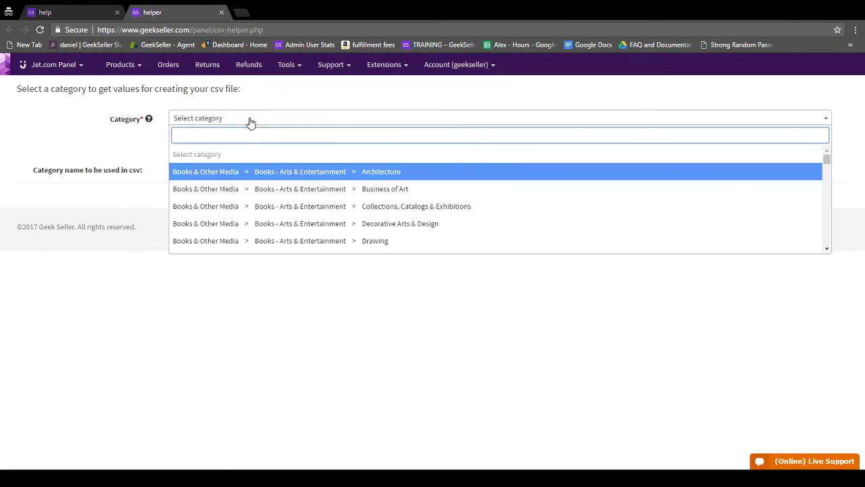
Search 'golf', pick Golf Balls, and check its csv name Sporting Goods|Golf|Golf Balls.
{"action": "type", "text": "gol"}
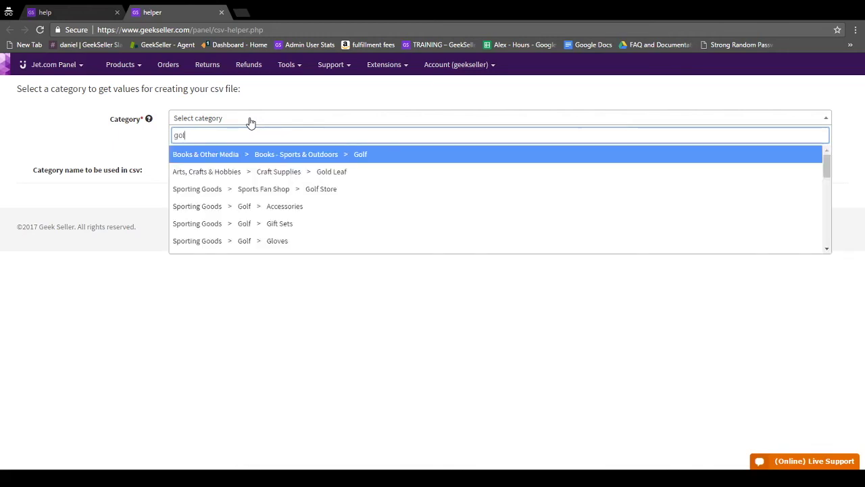
{"action": "type", "text": "f"}
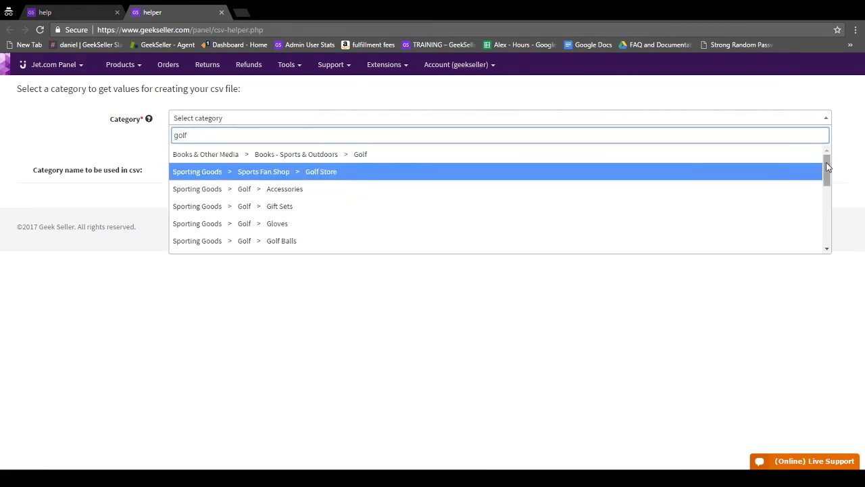
{"action": "left_click_drag", "start_coordinate": [827, 166], "coordinate": [836, 126]}
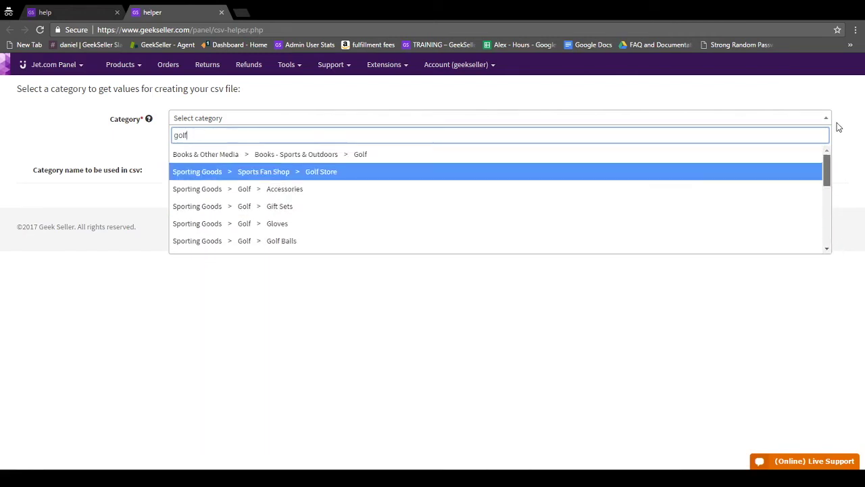
{"action": "left_click", "coordinate": [473, 245]}
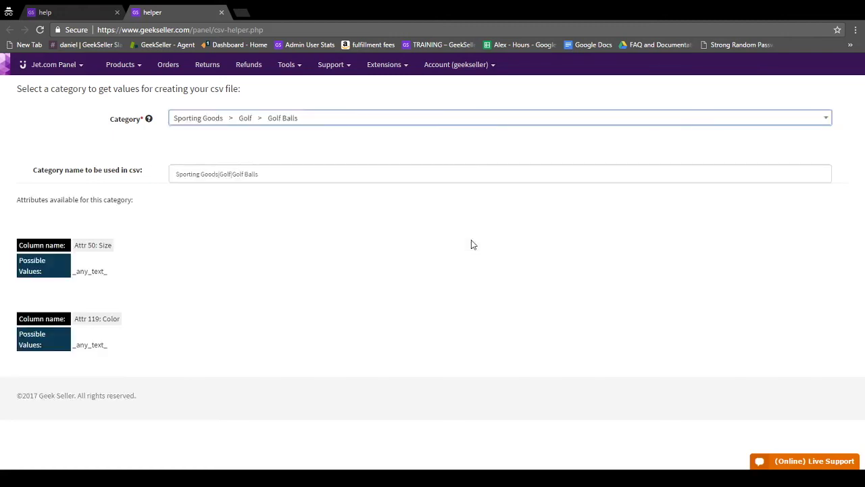
{"action": "left_click_drag", "start_coordinate": [37, 173], "coordinate": [140, 175]}
{"action": "left_click", "coordinate": [143, 175]}
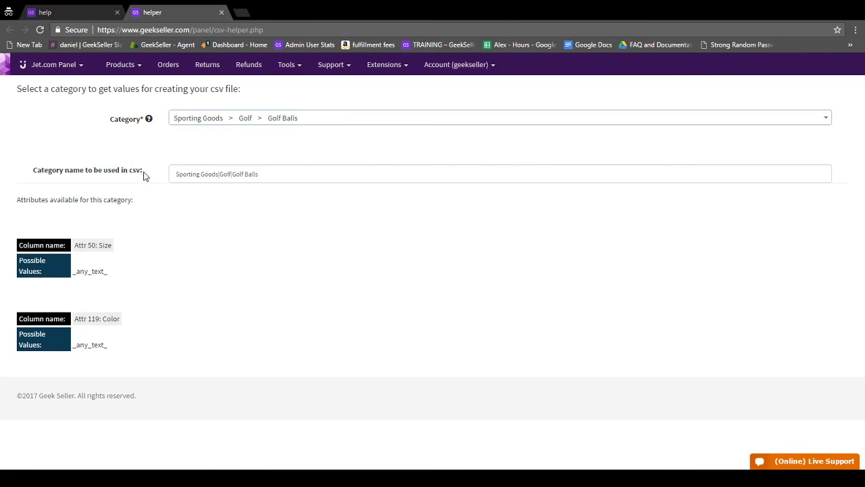
{"action": "left_click_drag", "start_coordinate": [276, 173], "coordinate": [167, 180]}
{"action": "key", "text": "End"}
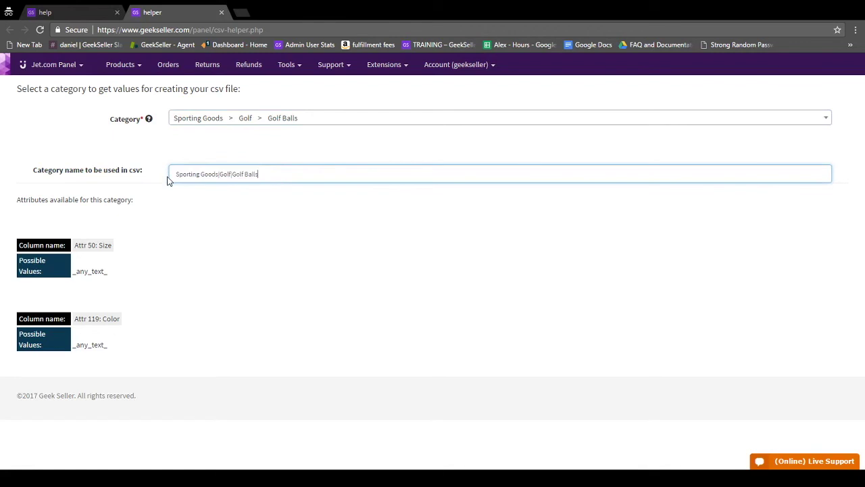
{"action": "left_click", "coordinate": [177, 220]}
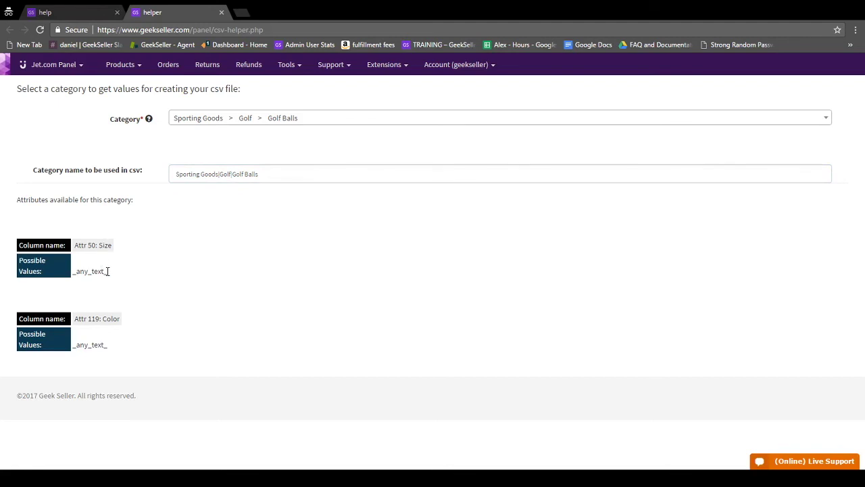
Review the Size and Color attributes, both accepting _any_text_ values.
{"action": "left_click_drag", "start_coordinate": [106, 271], "coordinate": [75, 274]}
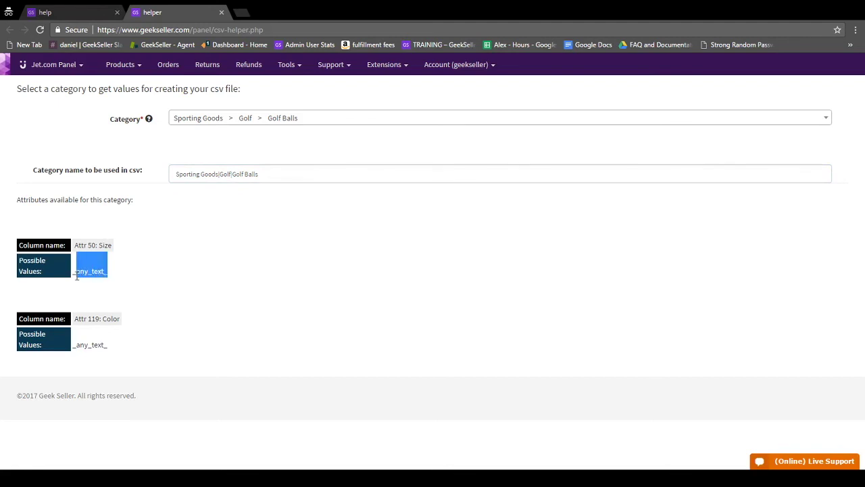
{"action": "left_click", "coordinate": [195, 207]}
{"action": "left_click_drag", "start_coordinate": [108, 271], "coordinate": [72, 273]}
{"action": "left_click", "coordinate": [215, 286]}
{"action": "left_click_drag", "start_coordinate": [108, 348], "coordinate": [73, 353]}
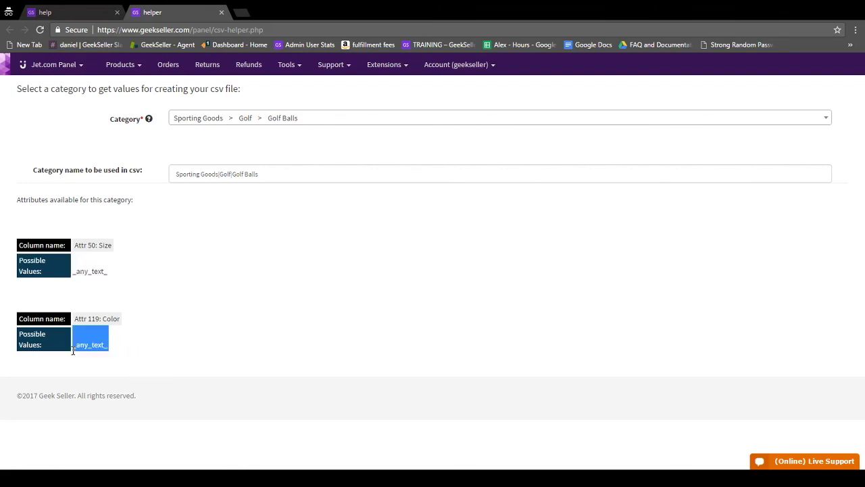
{"action": "left_click", "coordinate": [320, 125]}
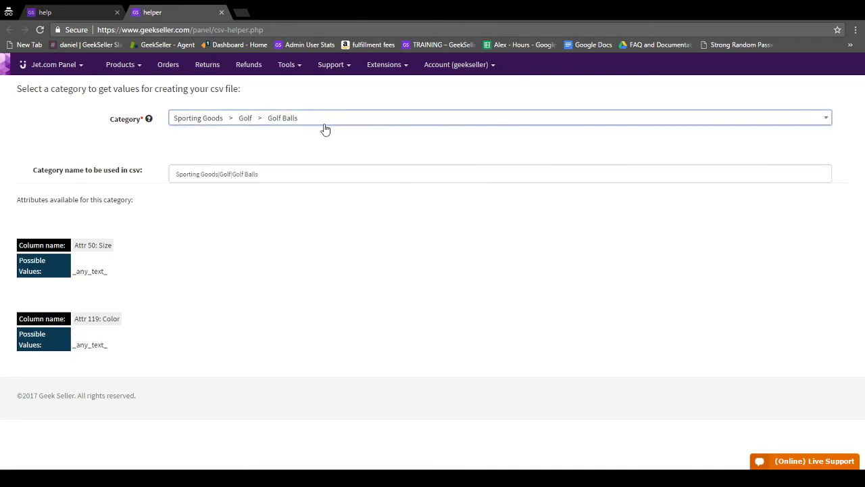
Search 'shoe', choose Baby Boy Shoes > Dress, and check its full csv category name.
{"action": "left_click", "coordinate": [328, 123]}
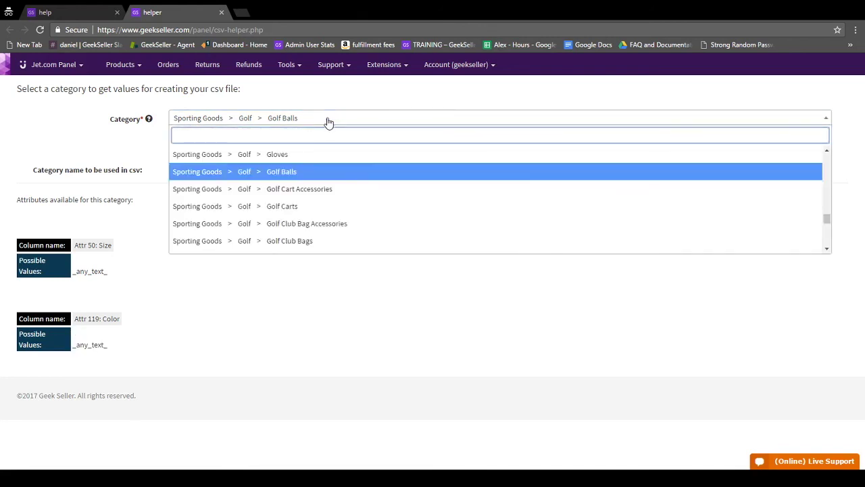
{"action": "type", "text": "s"}
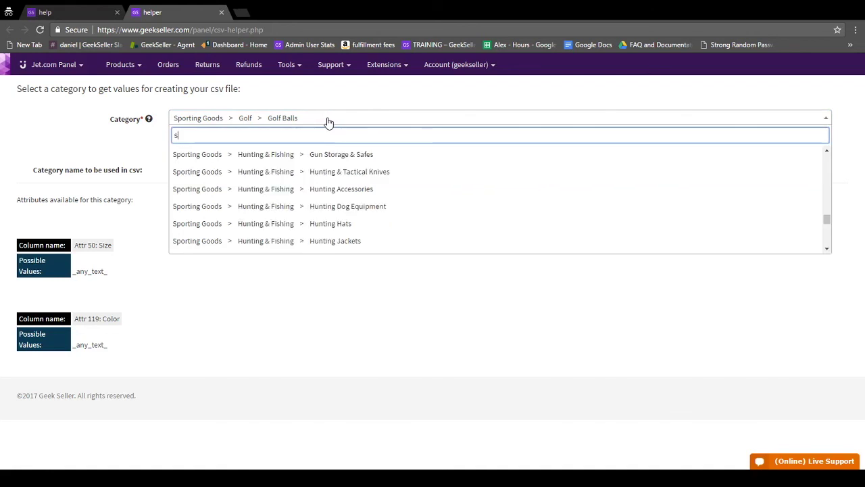
{"action": "type", "text": "hoe"}
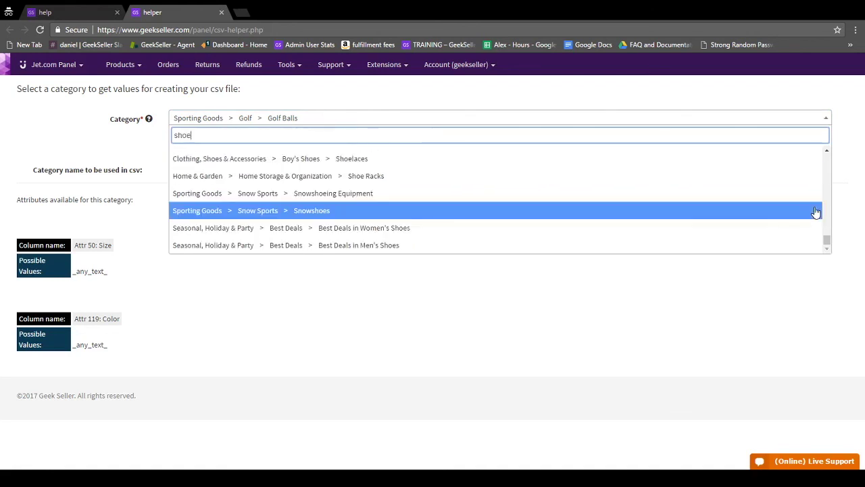
{"action": "scroll", "coordinate": [826, 241], "scroll_direction": "down", "scroll_amount": 3}
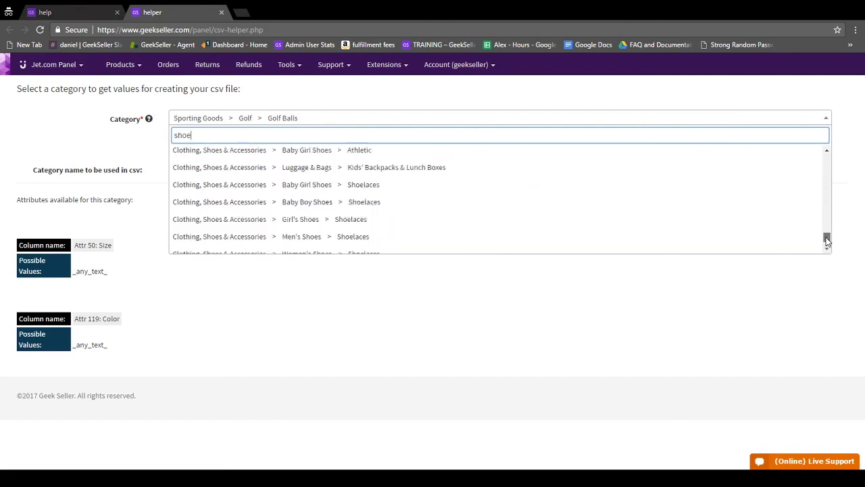
{"action": "scroll", "coordinate": [826, 236], "scroll_direction": "up", "scroll_amount": 1}
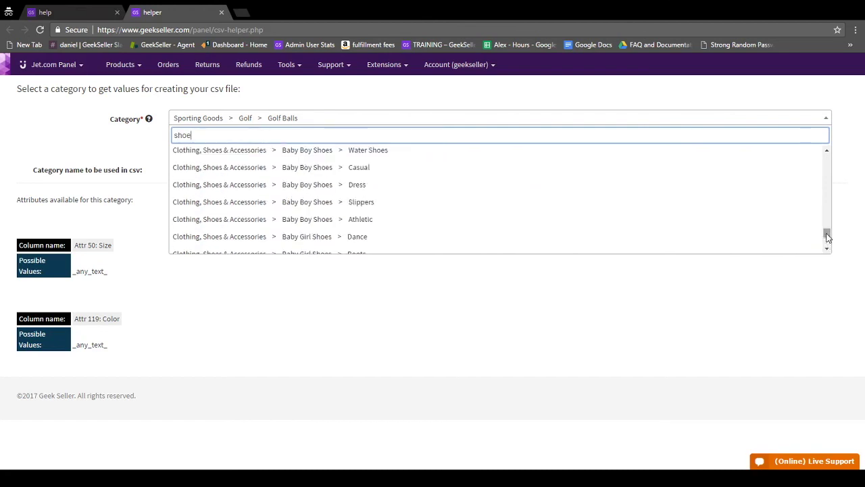
{"action": "left_click", "coordinate": [683, 188]}
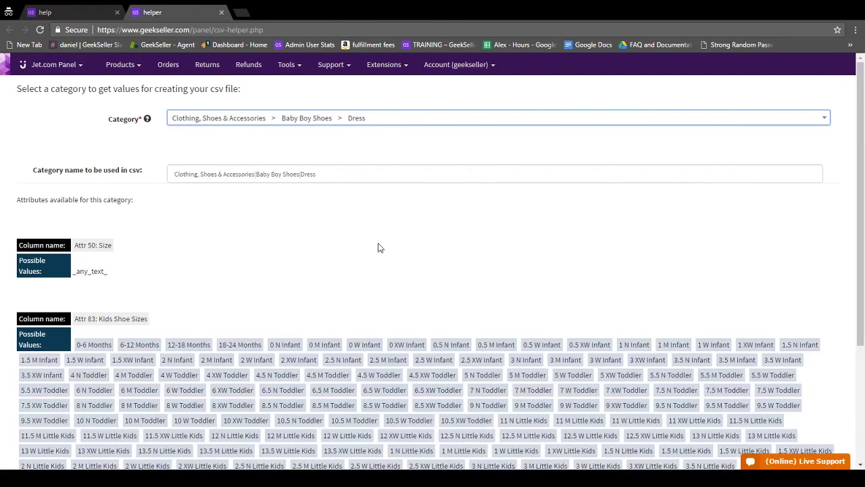
{"action": "triple_click", "coordinate": [354, 177]}
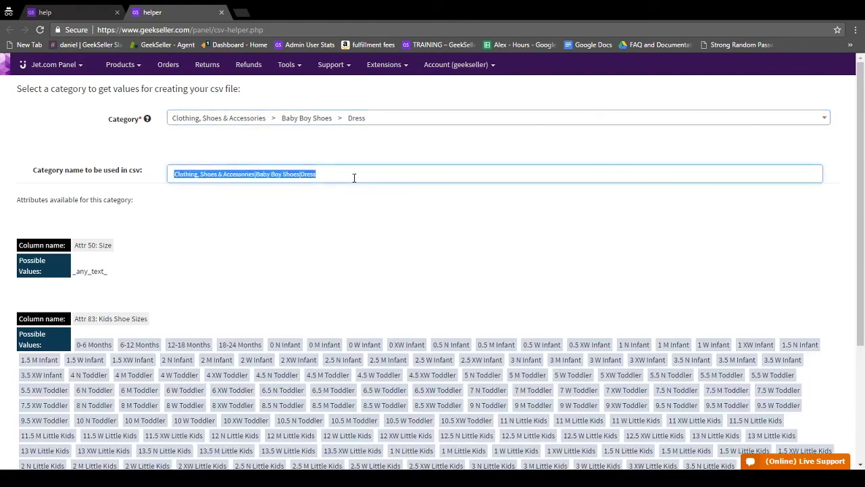
{"action": "left_click", "coordinate": [314, 242]}
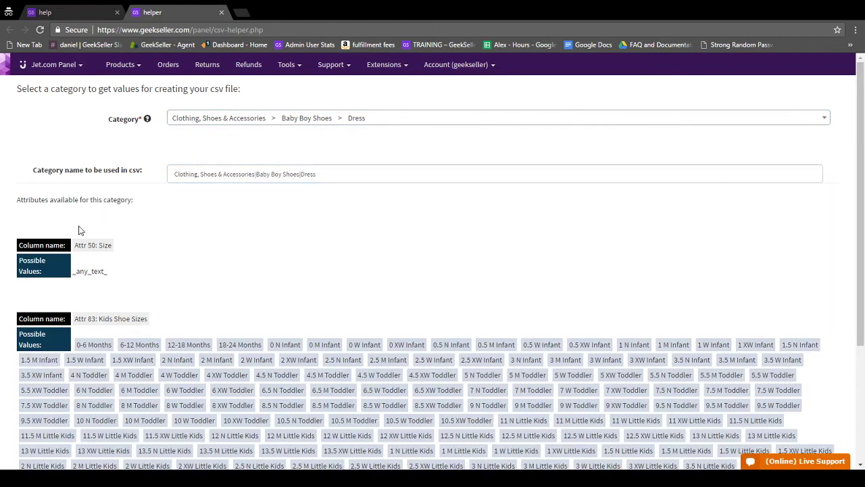
Check the Size attribute's _any_text_ value and scroll to the Kids Shoe Sizes list.
{"action": "double_click", "coordinate": [95, 271]}
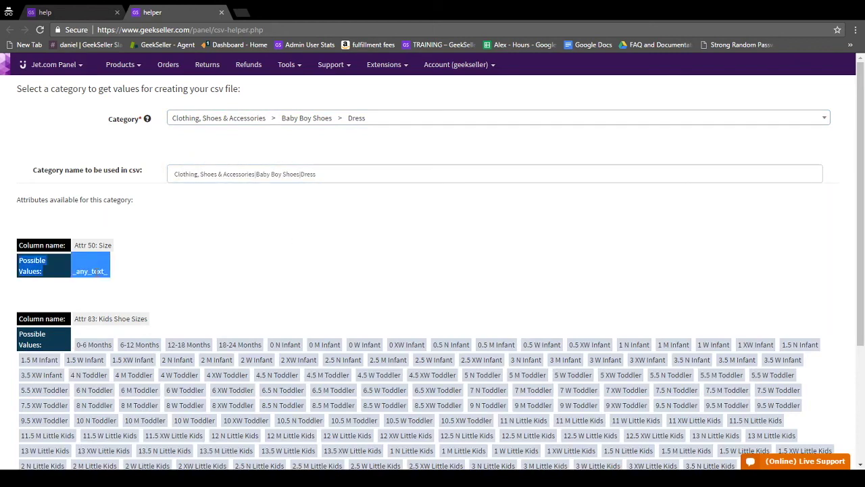
{"action": "left_click", "coordinate": [139, 261]}
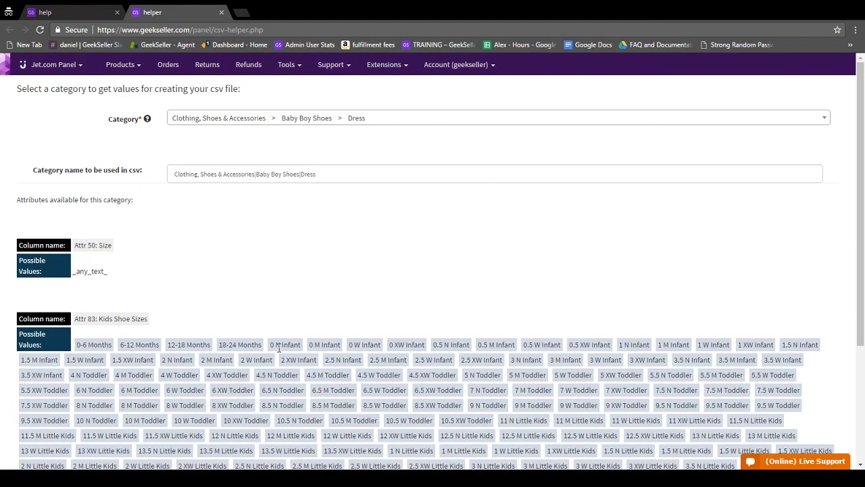
{"action": "left_click_drag", "start_coordinate": [862, 87], "coordinate": [861, 191]}
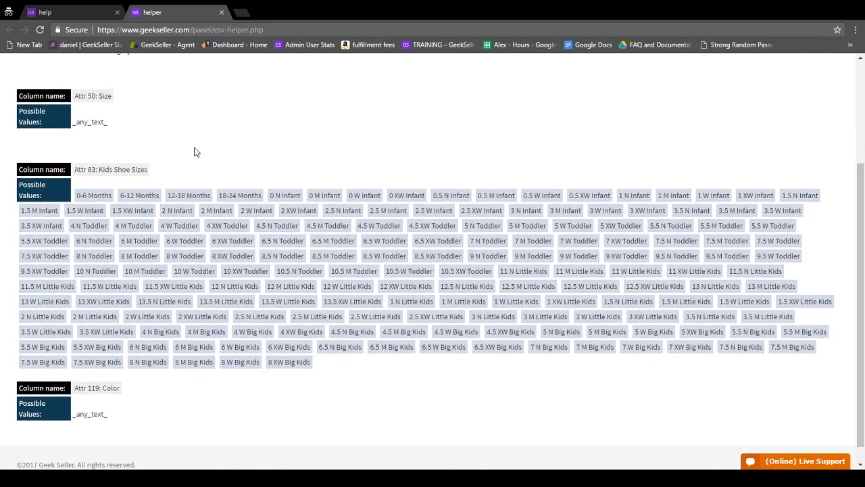
{"action": "double_click", "coordinate": [89, 121]}
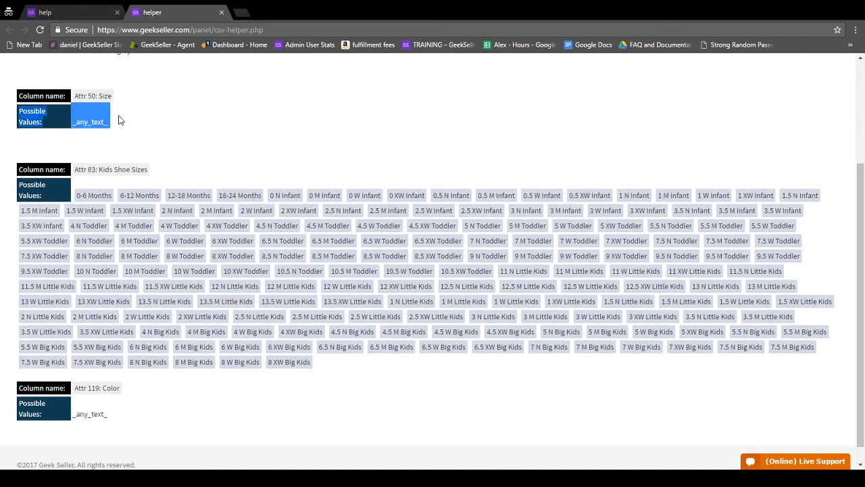
{"action": "left_click", "coordinate": [93, 119]}
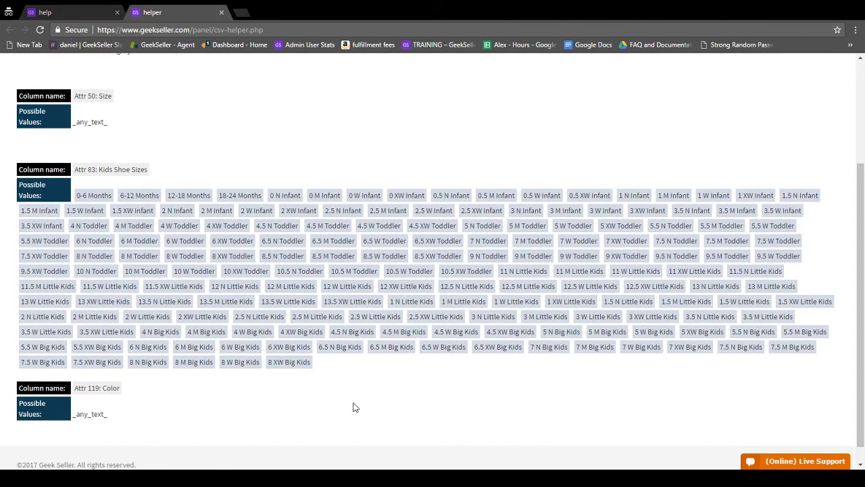
{"action": "left_click_drag", "start_coordinate": [316, 364], "coordinate": [351, 372]}
{"action": "triple_click", "coordinate": [115, 170]}
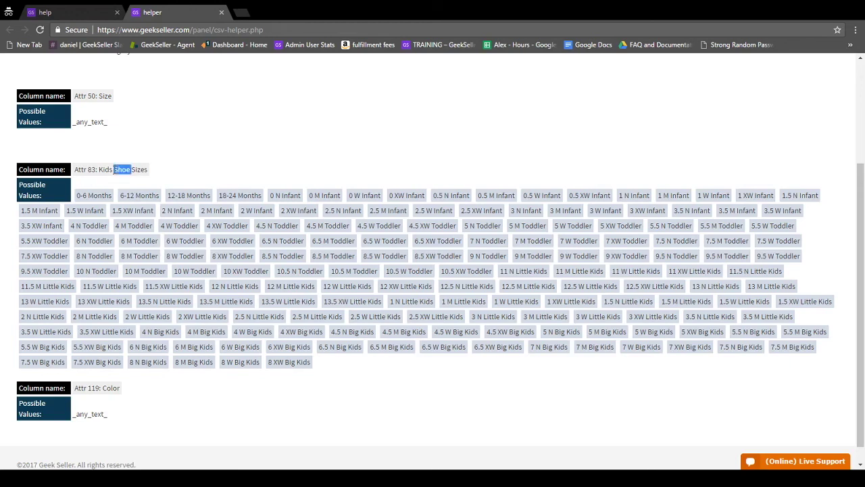
{"action": "left_click", "coordinate": [188, 155]}
{"action": "triple_click", "coordinate": [409, 302]}
{"action": "left_click", "coordinate": [426, 377]}
{"action": "triple_click", "coordinate": [787, 343]}
{"action": "left_click", "coordinate": [769, 394]}
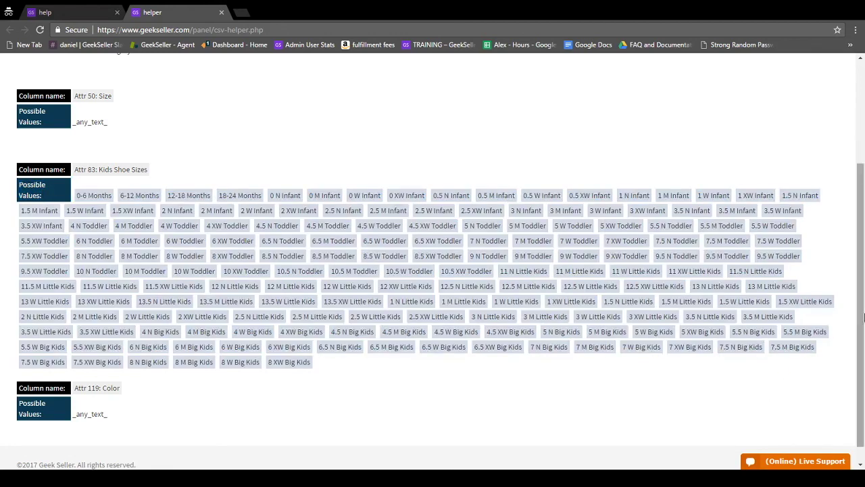